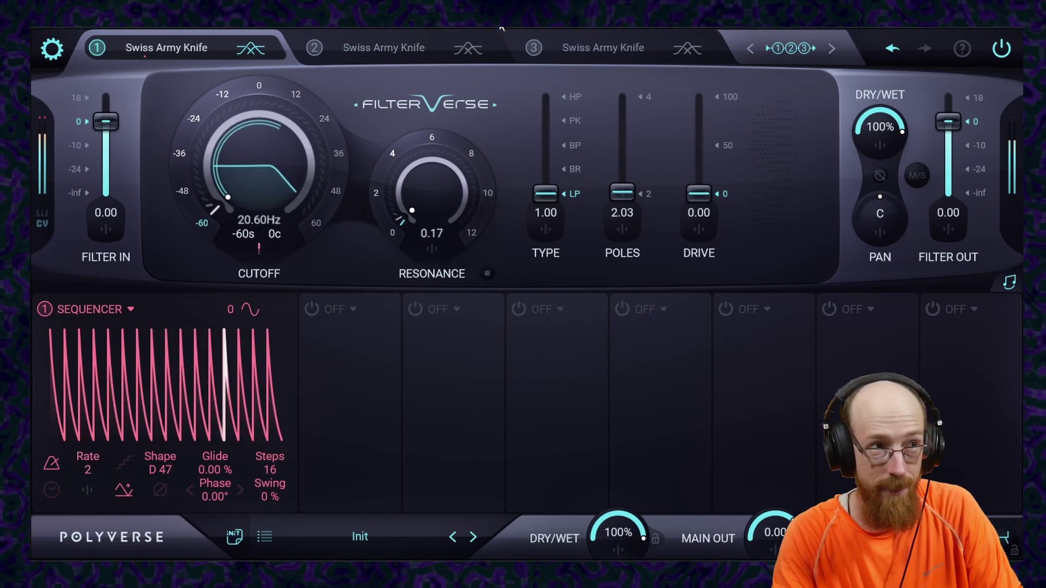
# - Enable the second modulator slot as a four-step sequencer and redraw it with three rising steps and a lower fourth step
pyautogui.click(313, 310)
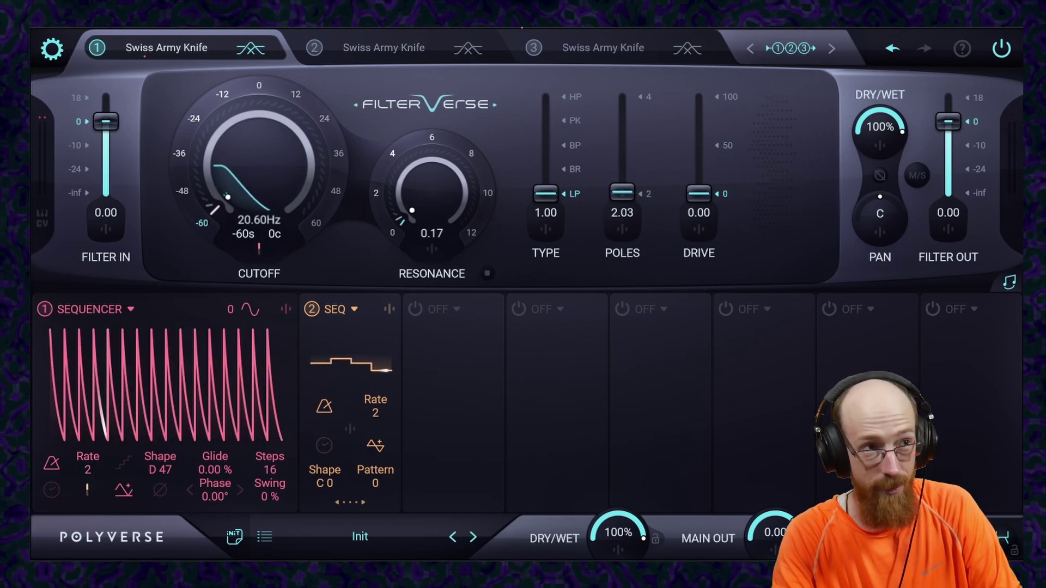
pyautogui.click(347, 505)
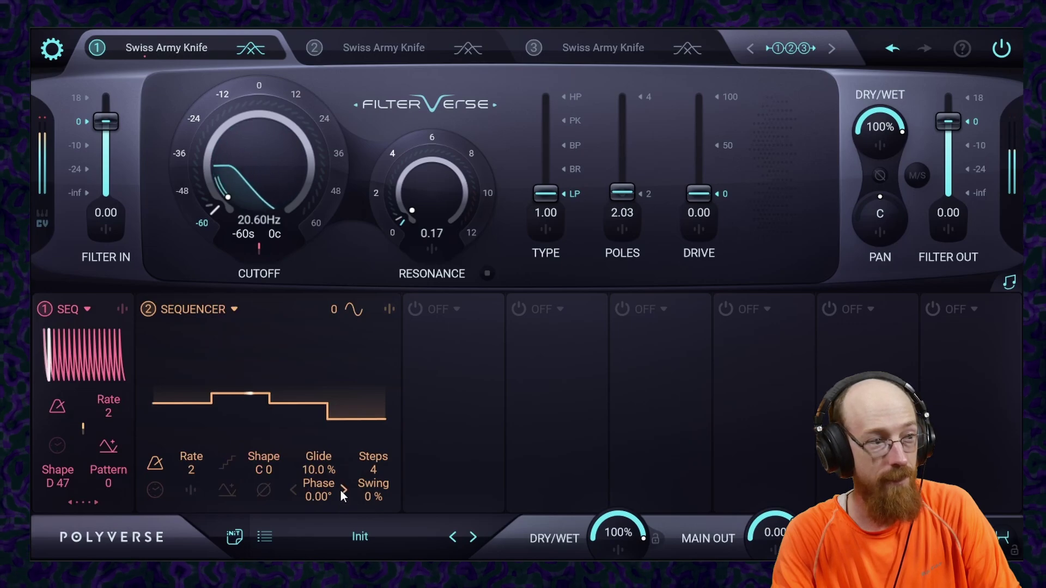
pyautogui.click(202, 368)
pyautogui.click(239, 361)
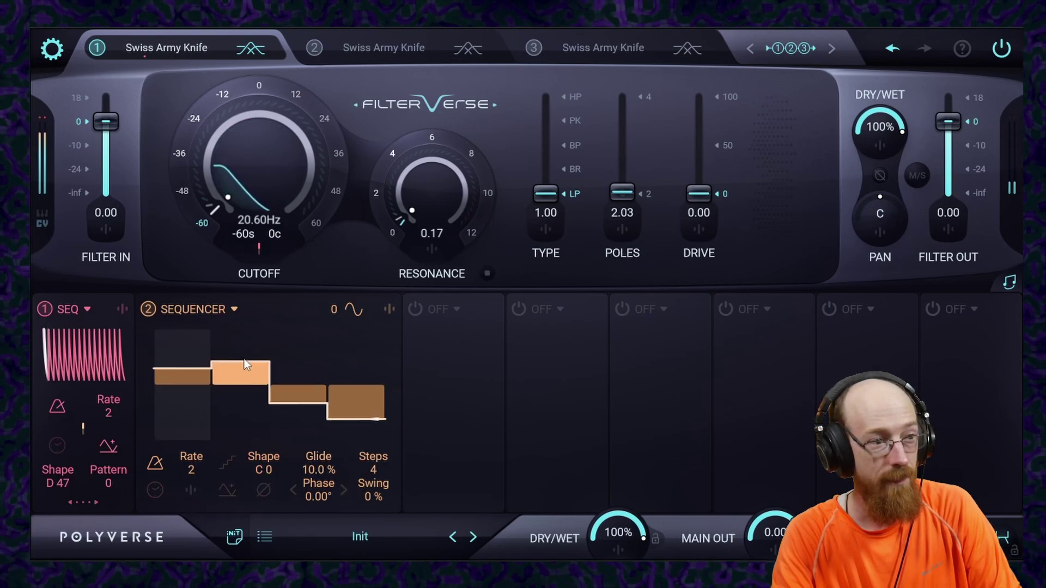
pyautogui.click(289, 352)
pyautogui.click(353, 378)
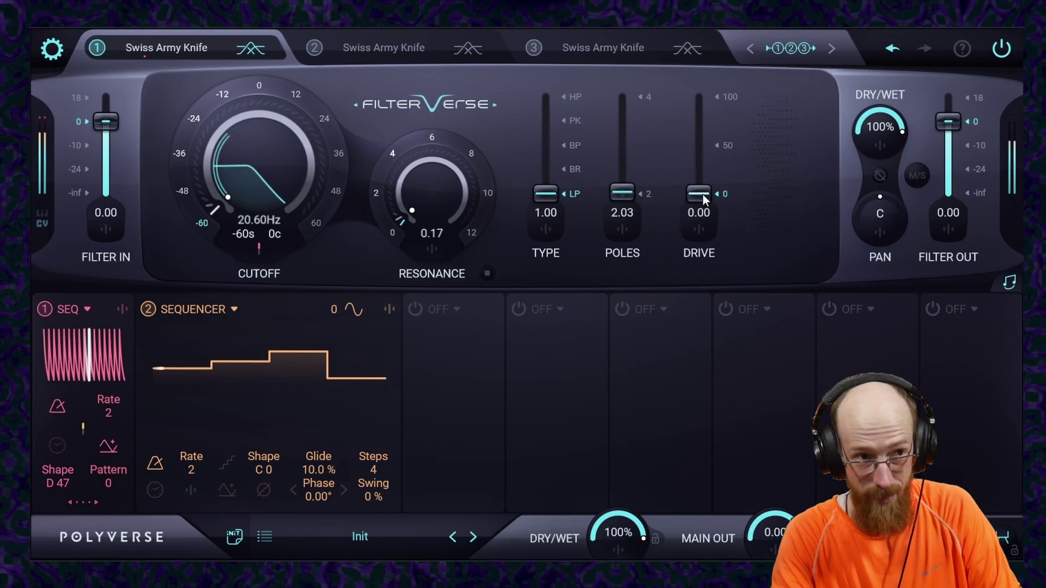
# - Raise the filter drive to 100 and set the resonance to 0.00
pyautogui.moveTo(703, 194); pyautogui.dragTo(708, 82)
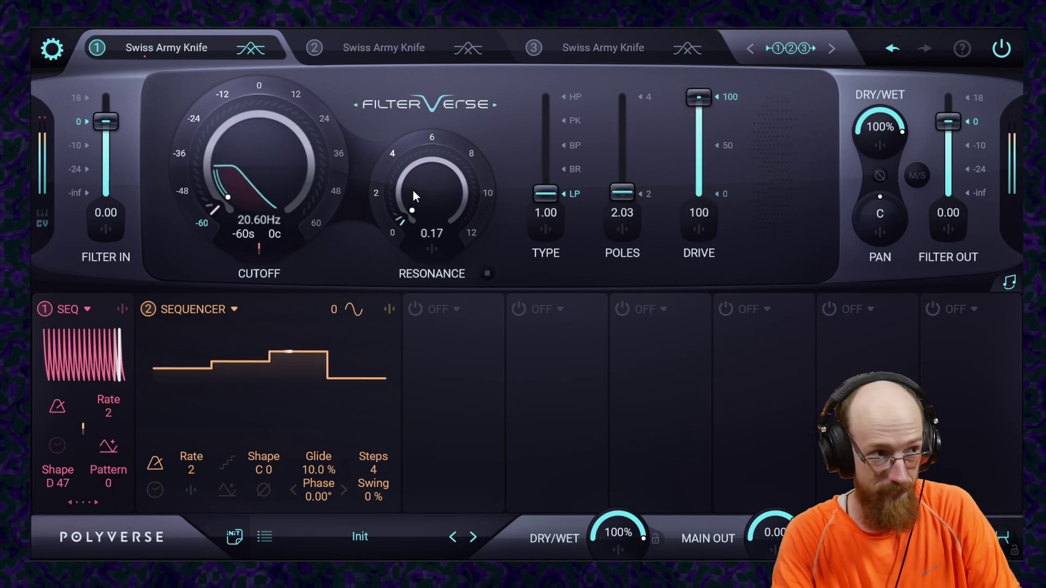
pyautogui.moveTo(431, 206); pyautogui.dragTo(433, 196)
pyautogui.moveTo(438, 154); pyautogui.dragTo(435, 229)
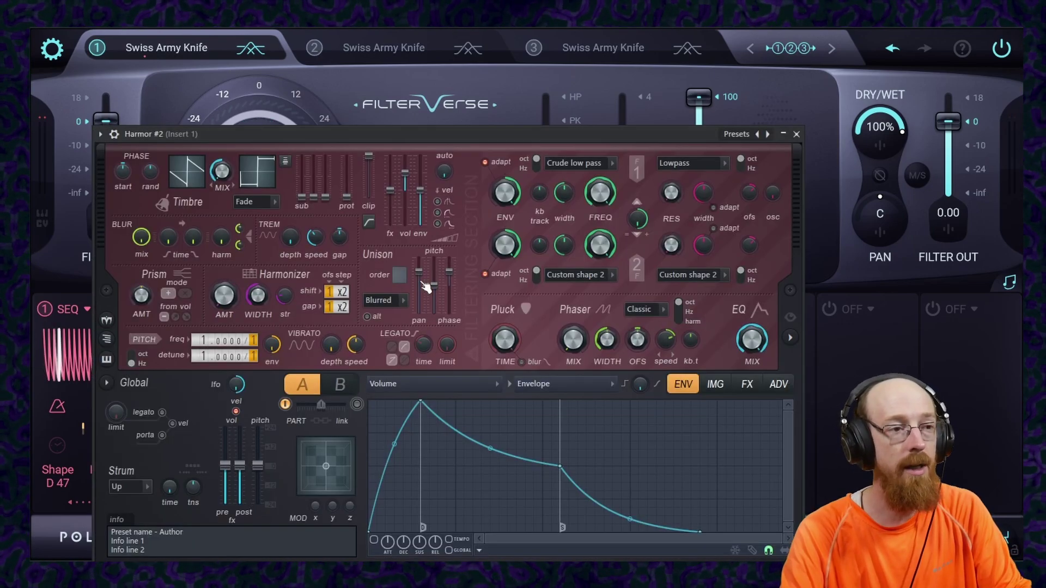
# - Close the Harmor window and examine the note in its piano roll
pyautogui.click(796, 134)
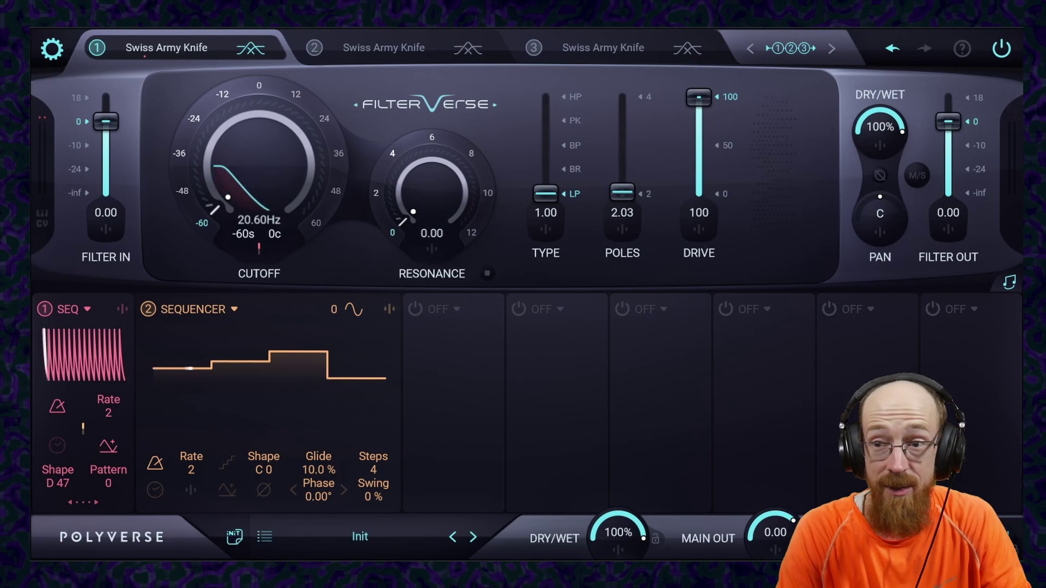
pyautogui.press('F7')
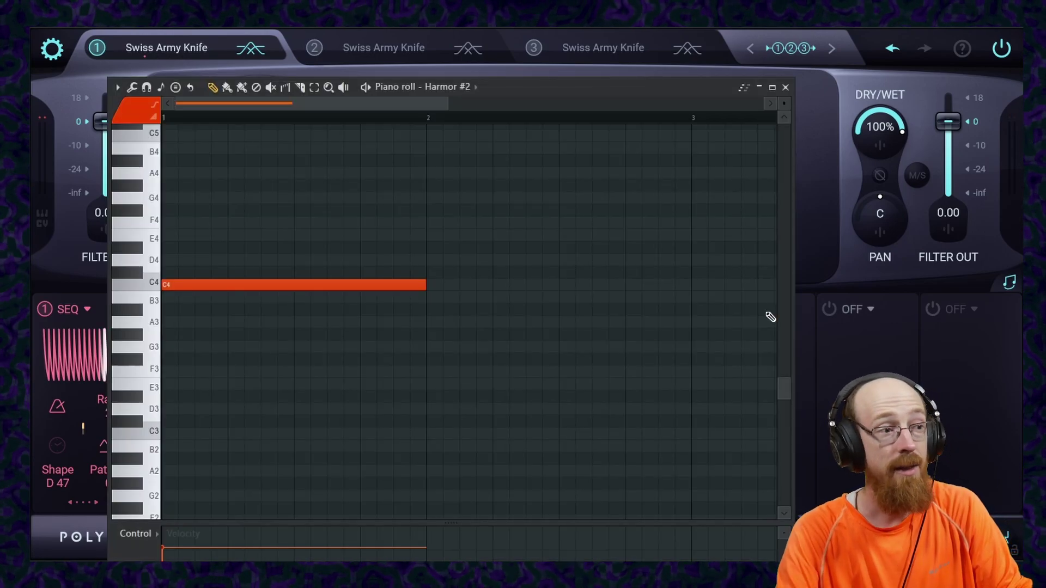
pyautogui.click(156, 299)
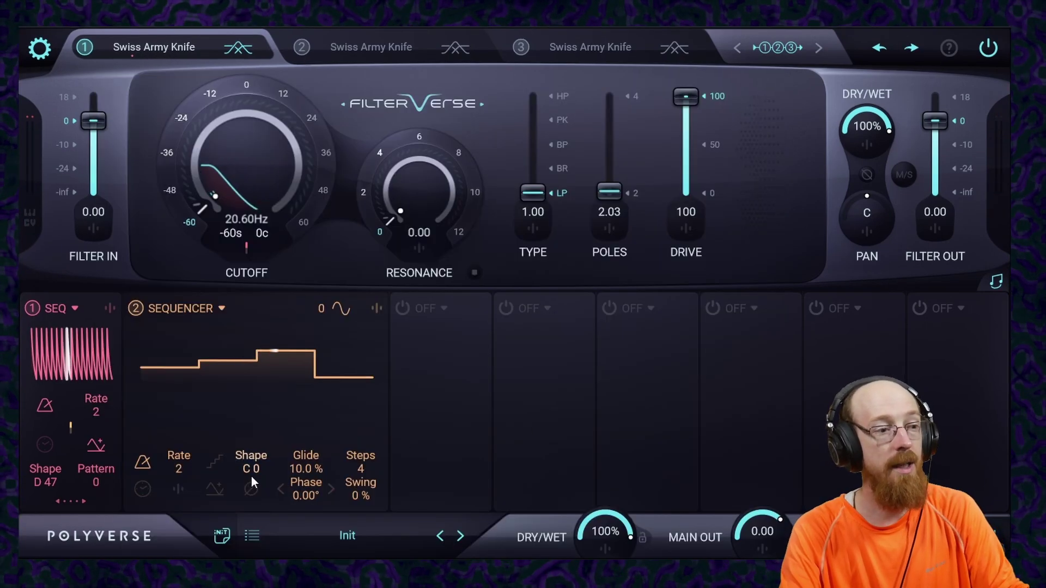
# - Reset the plugin to its initial patch and keep the filter type at low-pass
pyautogui.click(222, 535)
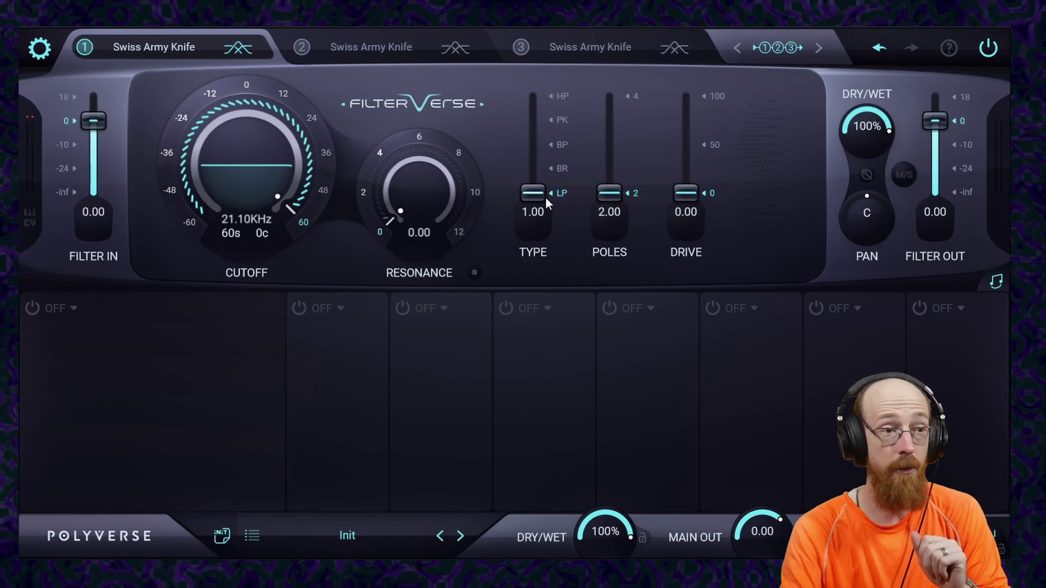
pyautogui.moveTo(545, 197); pyautogui.dragTo(553, 238)
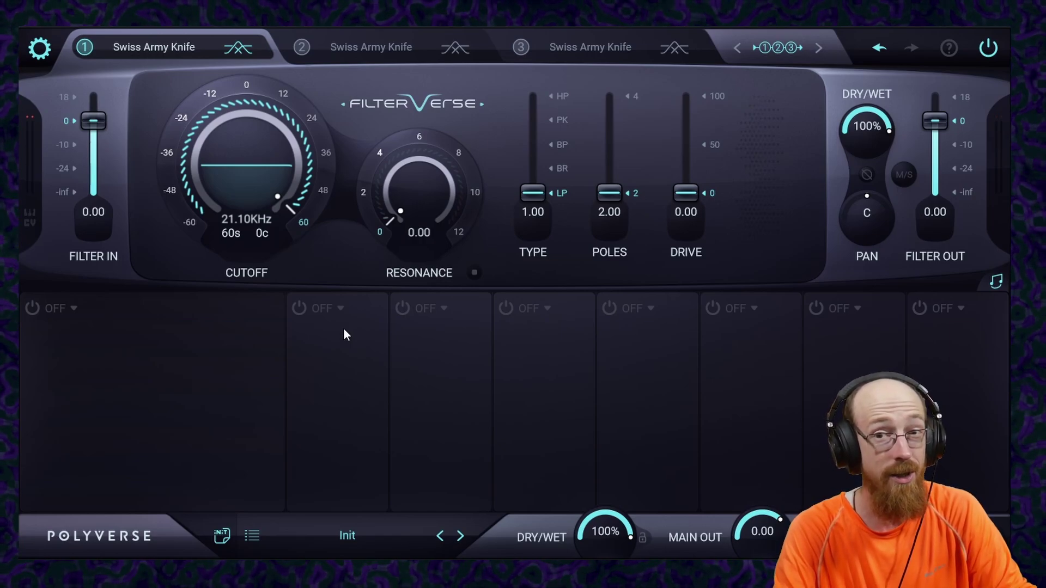
# - Enable the first modulator slot and look through the available modulator types
pyautogui.click(33, 308)
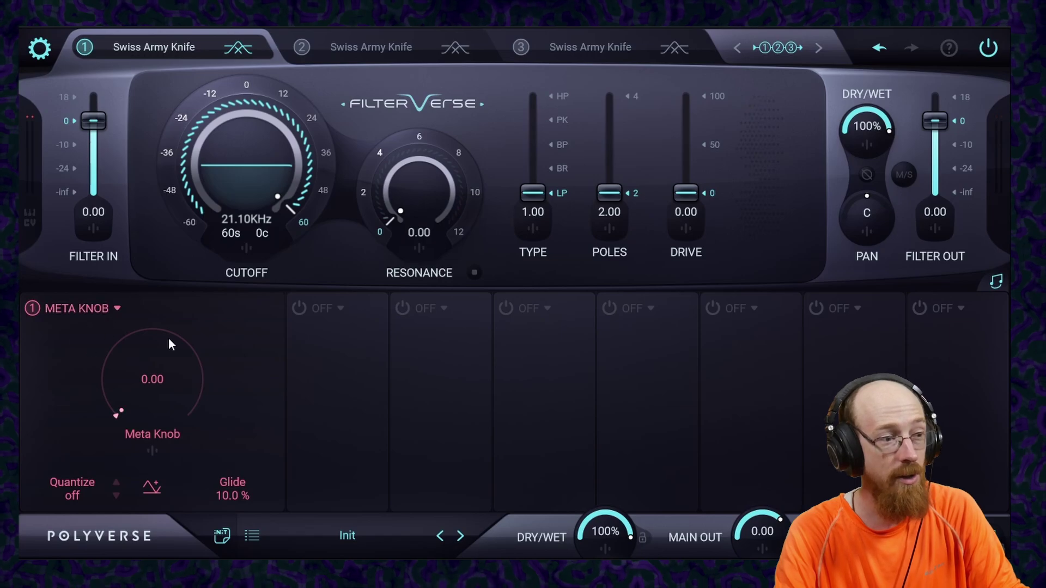
pyautogui.click(118, 308)
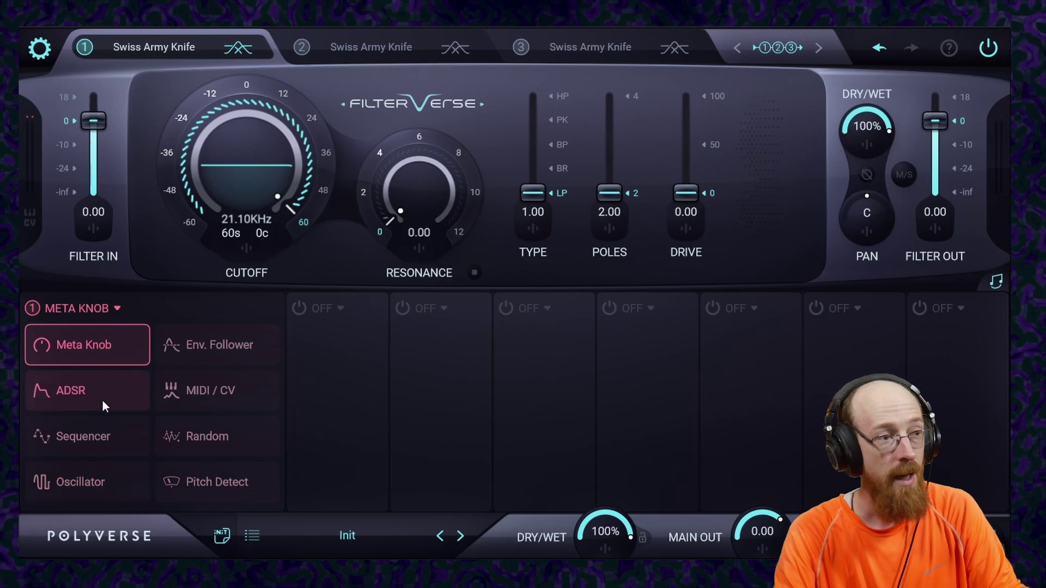
pyautogui.click(222, 192)
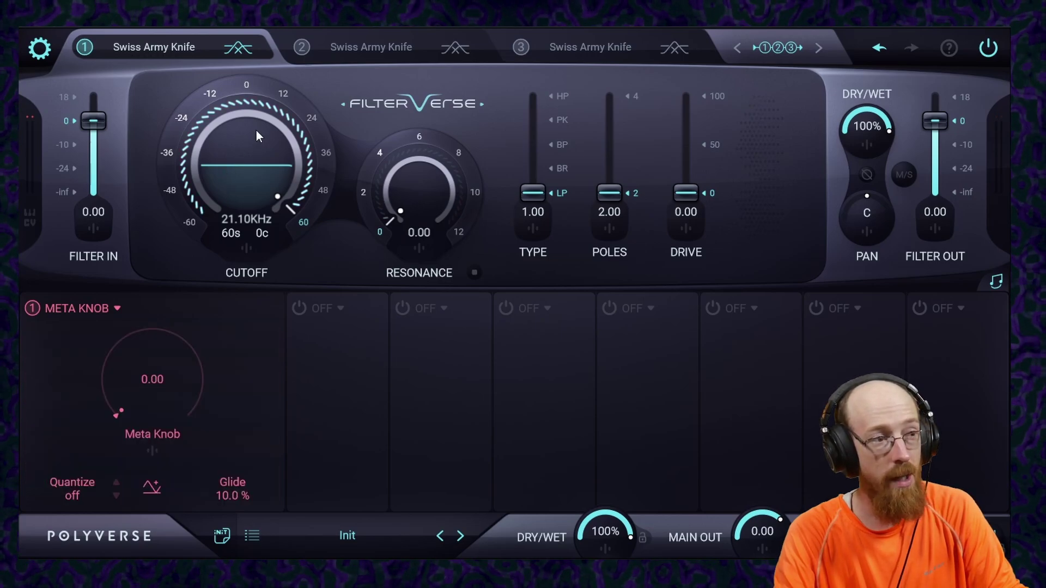
# - Lower the filter cutoff to its minimum of 20.60 Hz
pyautogui.moveTo(256, 130); pyautogui.dragTo(248, 350)
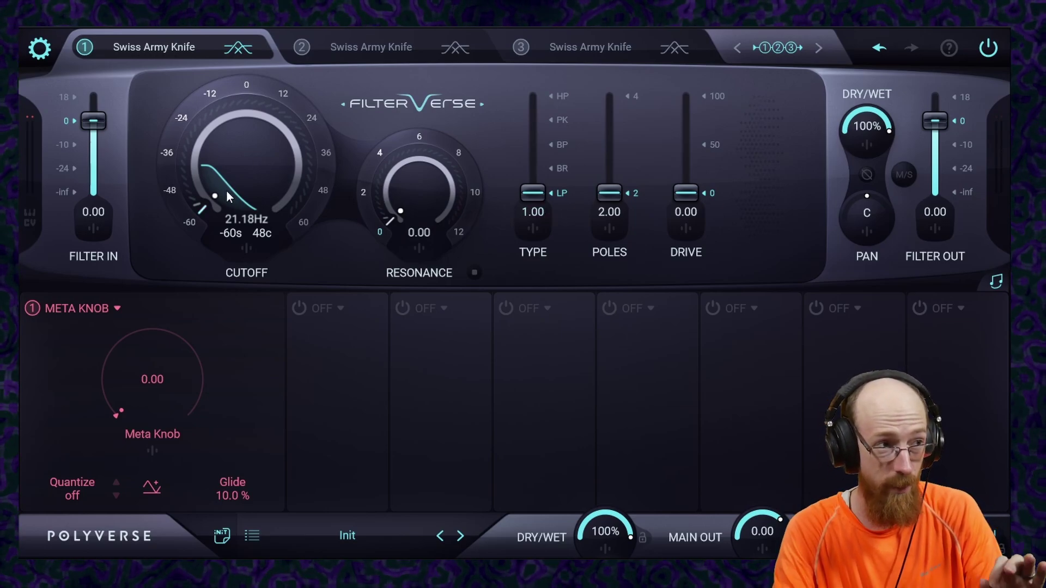
pyautogui.moveTo(238, 182); pyautogui.dragTo(275, 330)
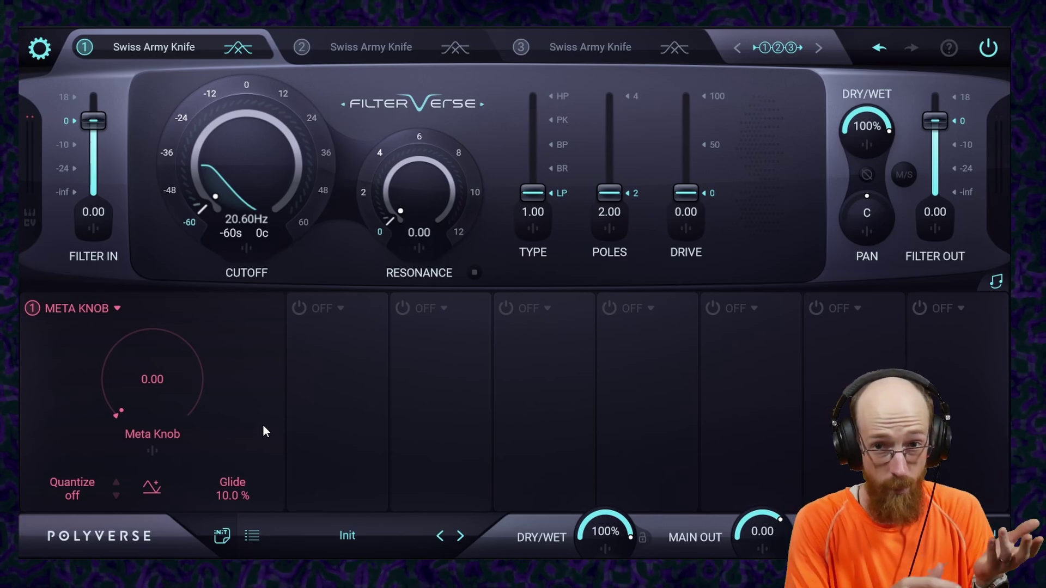
pyautogui.moveTo(226, 188); pyautogui.dragTo(289, 315)
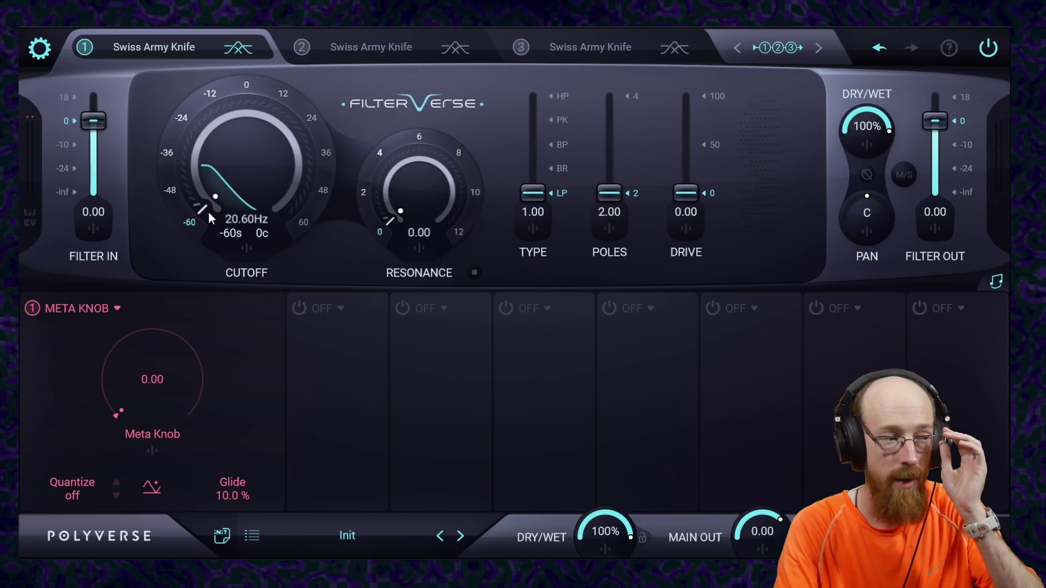
pyautogui.moveTo(250, 176); pyautogui.dragTo(187, 333)
# - Change the first modulator to a Sequencer and make its output unipolar
pyautogui.click(107, 308)
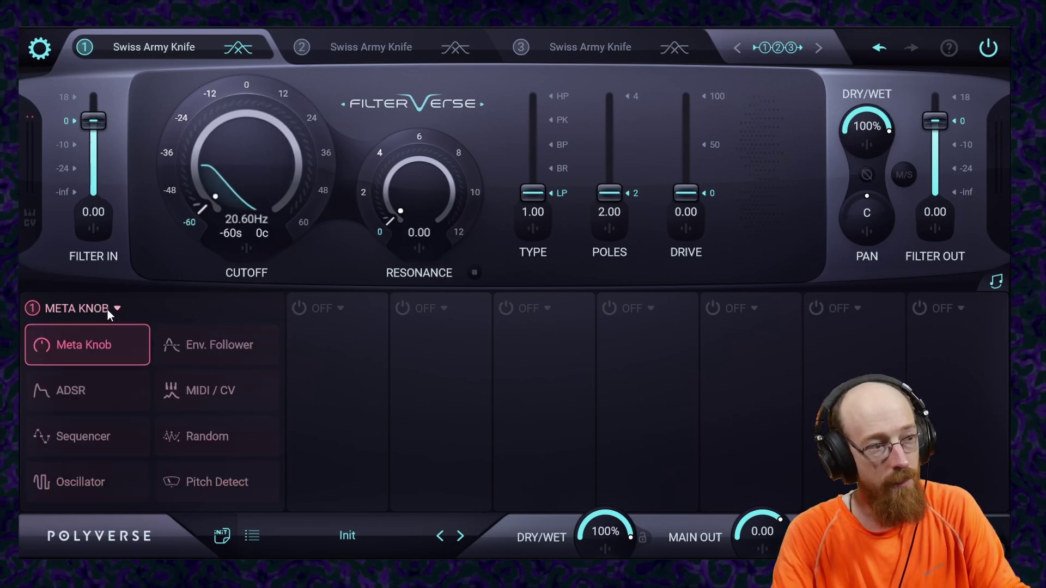
pyautogui.click(83, 439)
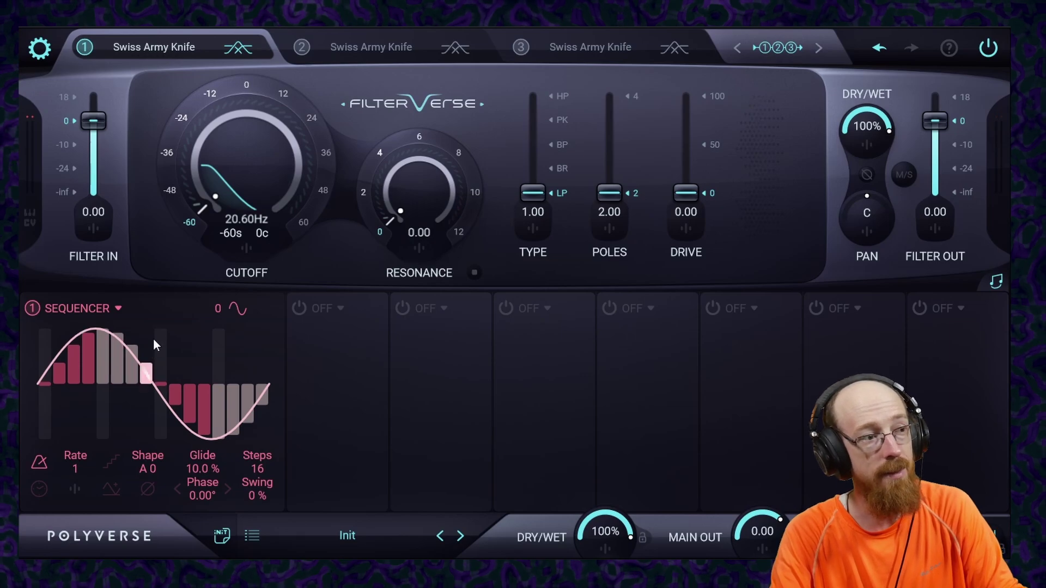
pyautogui.click(248, 250)
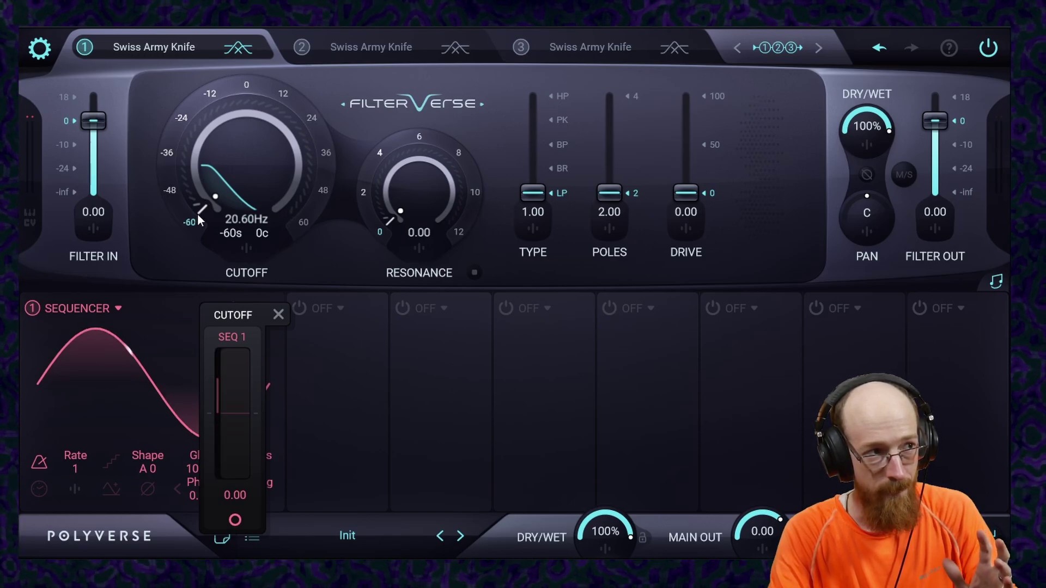
pyautogui.moveTo(43, 390)
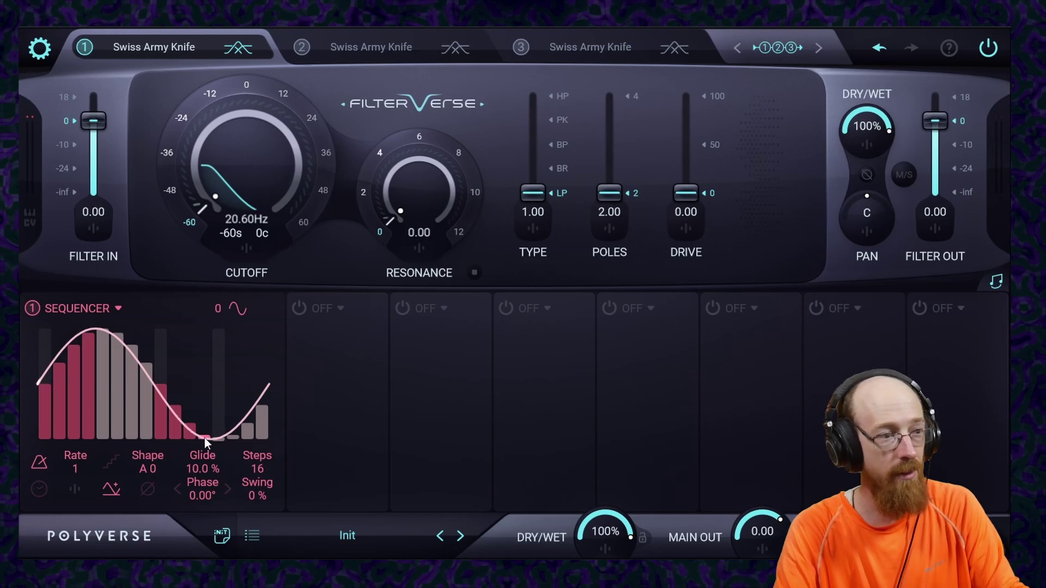
# - Modulate the cutoff with Sequencer 1 at the full positive amount and turn the plugin's processing back on
pyautogui.click(253, 252)
pyautogui.moveTo(224, 407); pyautogui.dragTo(222, 358)
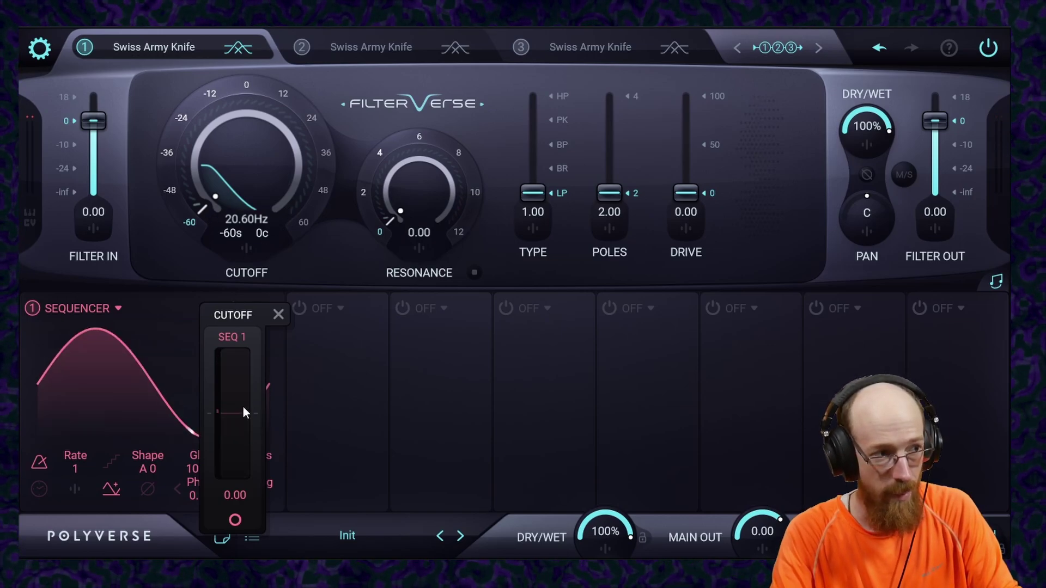
pyautogui.moveTo(239, 413); pyautogui.dragTo(232, 347)
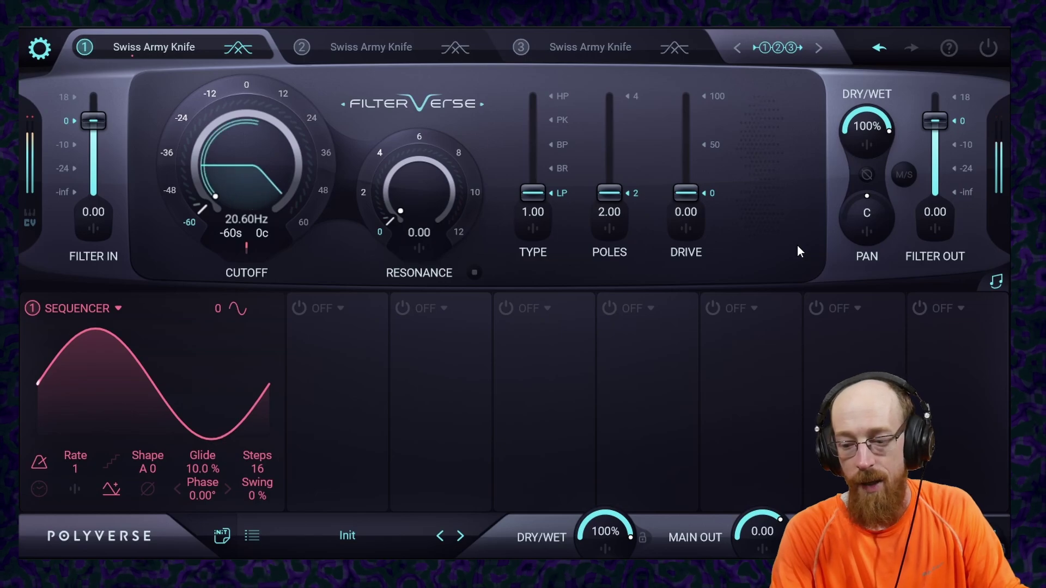
pyautogui.click(988, 47)
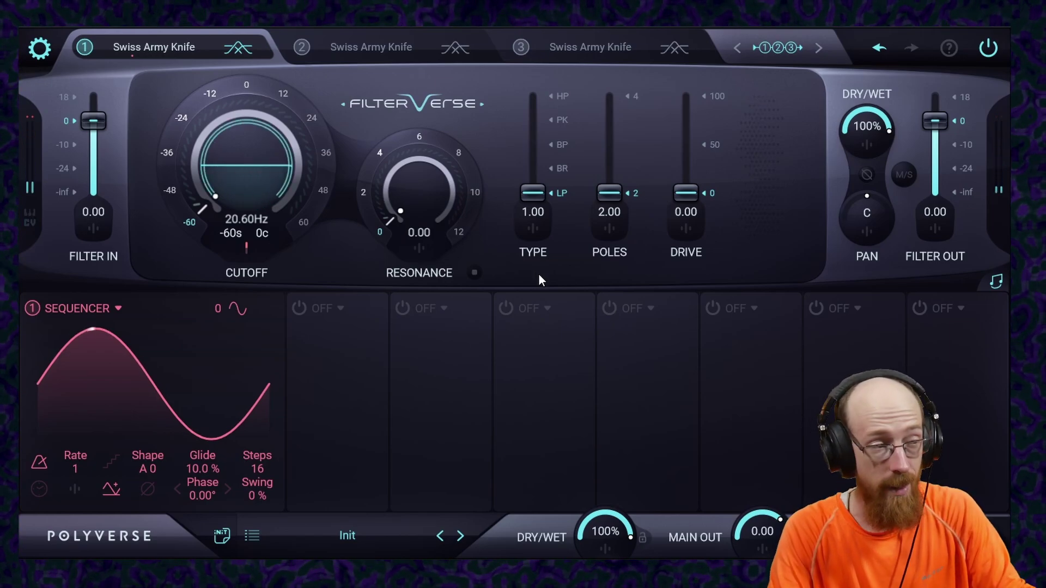
# - Set Sequencer 1's shape to D 19 and raise all 16 steps to full level
pyautogui.moveTo(129, 385)
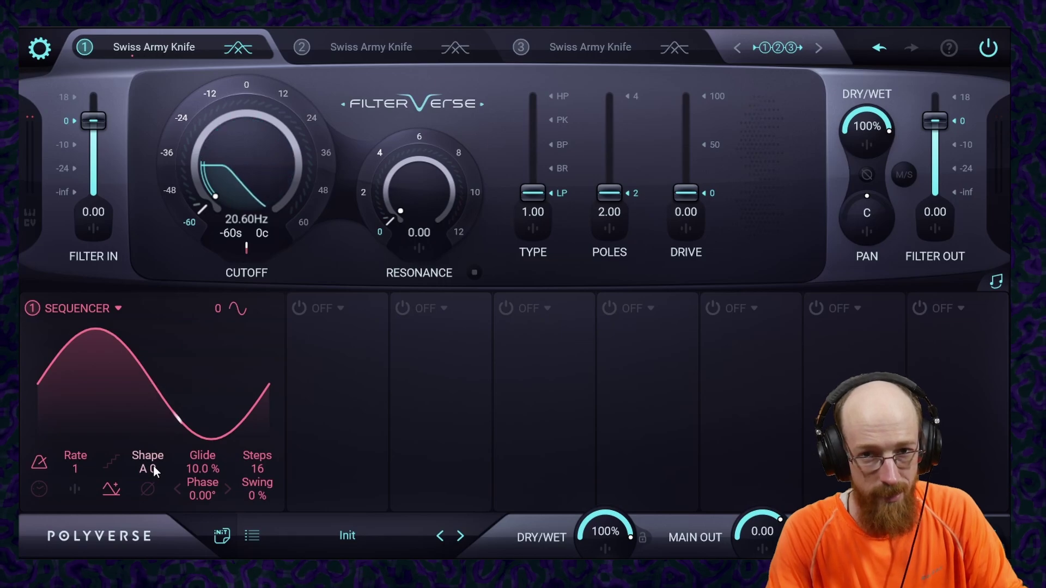
pyautogui.moveTo(87, 359)
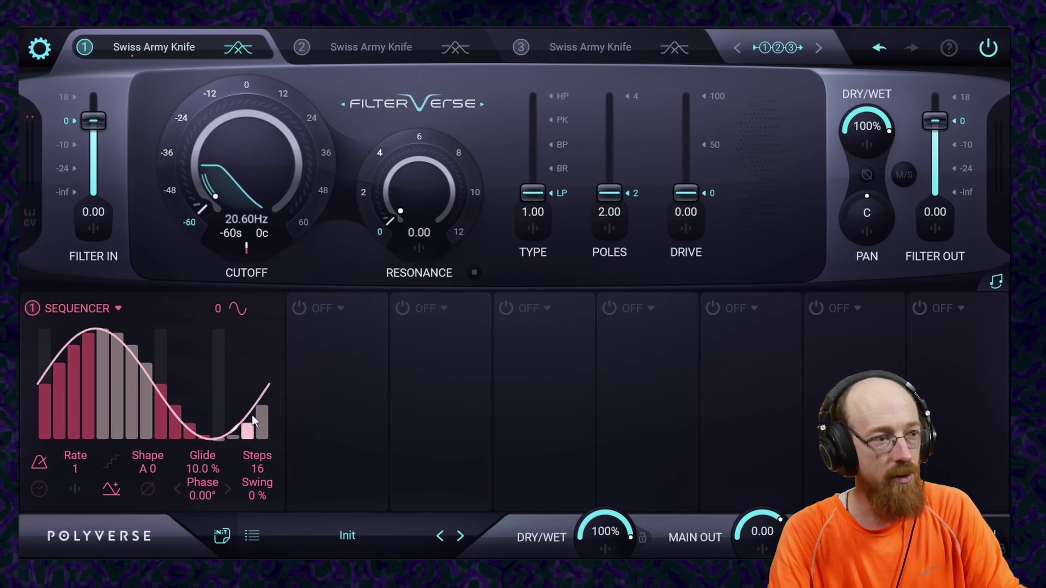
pyautogui.moveTo(53, 377)
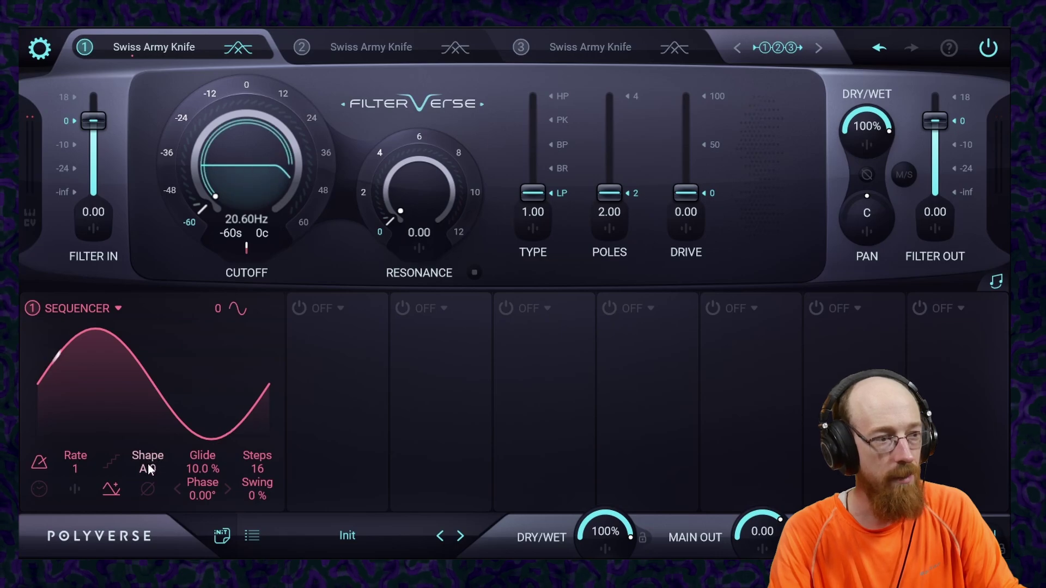
pyautogui.moveTo(156, 428); pyautogui.dragTo(205, 85)
pyautogui.moveTo(31, 342)
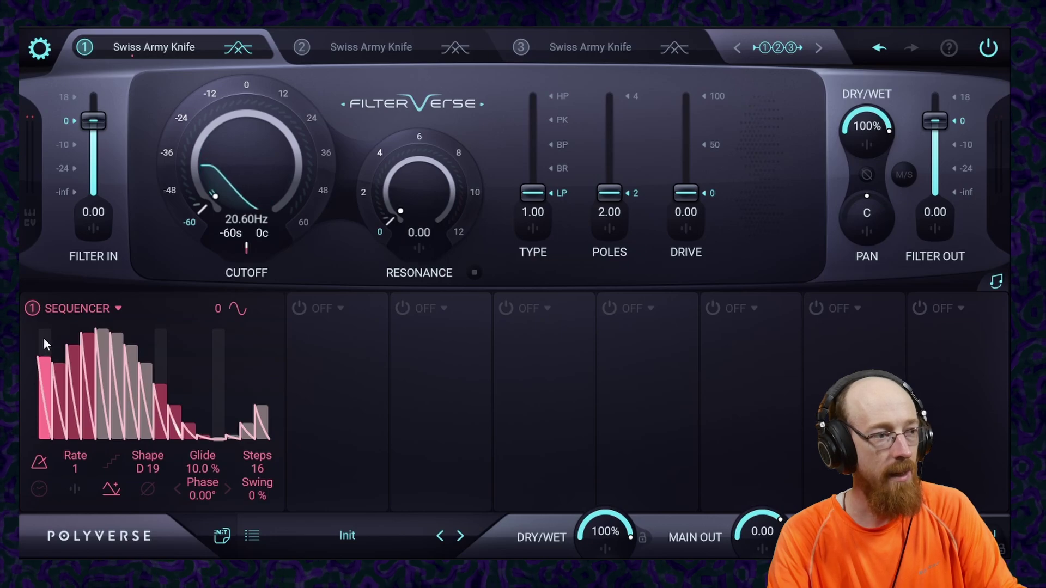
pyautogui.moveTo(49, 311)
pyautogui.mouseDown()
pyautogui.moveTo(209, 276)
pyautogui.moveTo(295, 285)
pyautogui.mouseUp()
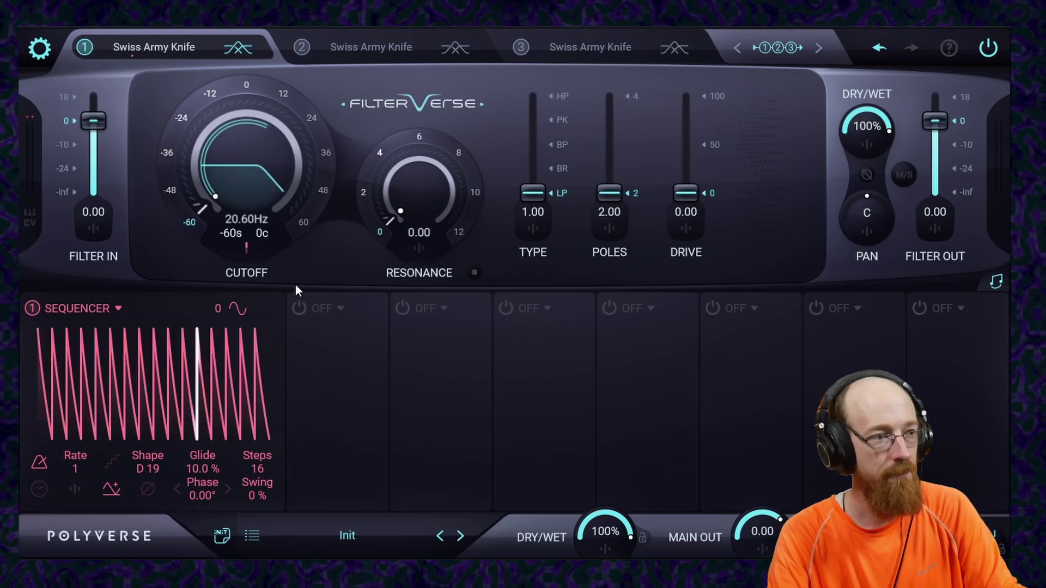
# - Redraw Sequencer 1's steps at varied lower levels, and bring the lowered steps back up close to full level
pyautogui.moveTo(93, 356)
pyautogui.mouseDown()
pyautogui.moveTo(119, 402)
pyautogui.moveTo(204, 316)
pyautogui.mouseUp()
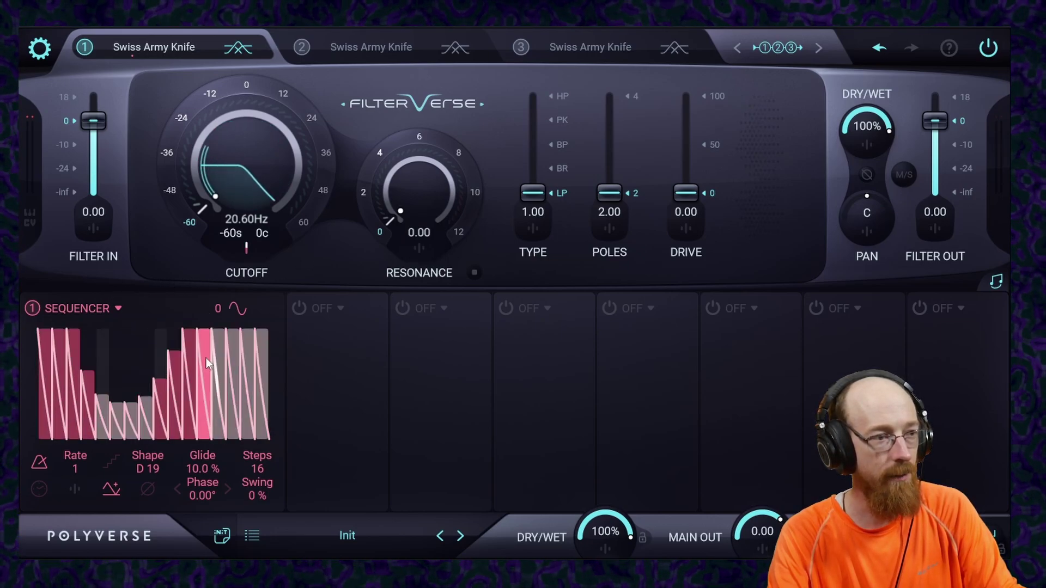
pyautogui.moveTo(206, 359); pyautogui.dragTo(260, 396)
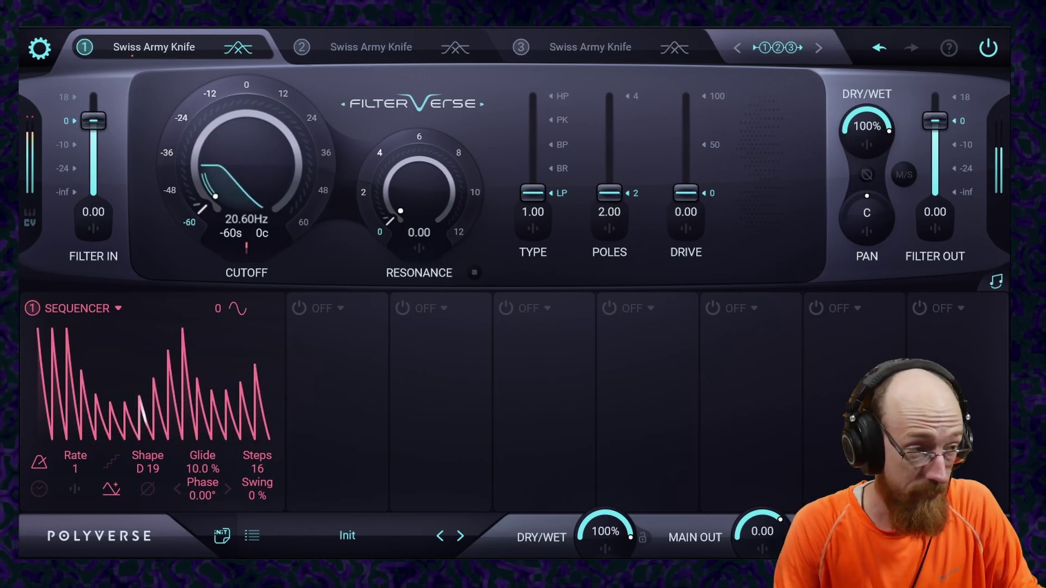
pyautogui.moveTo(85, 346); pyautogui.dragTo(261, 352)
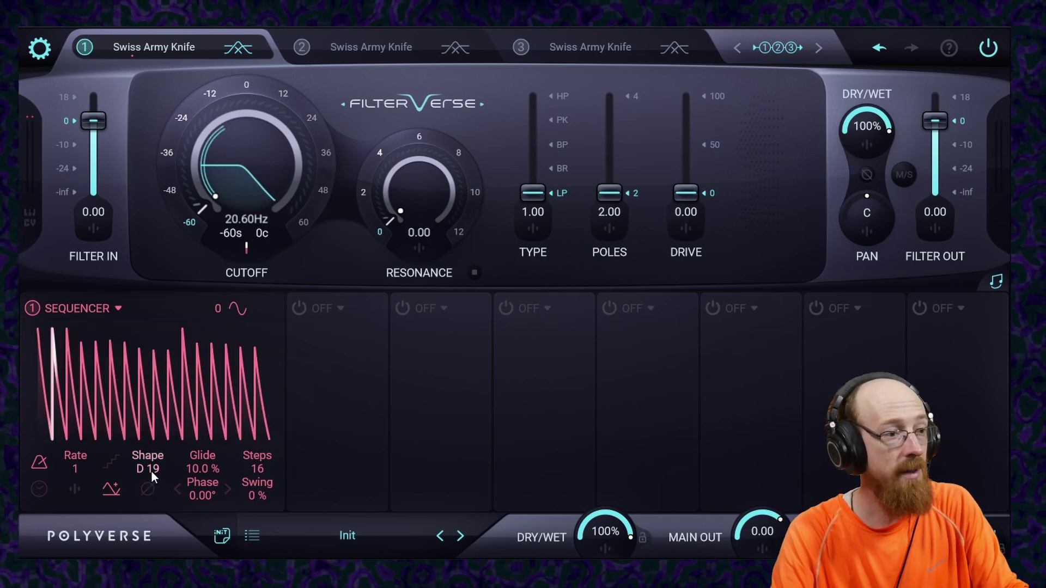
# - Try shapes D 6 and D 96 on Sequencer 1 and settle on D 27
pyautogui.moveTo(152, 470); pyautogui.dragTo(174, 486)
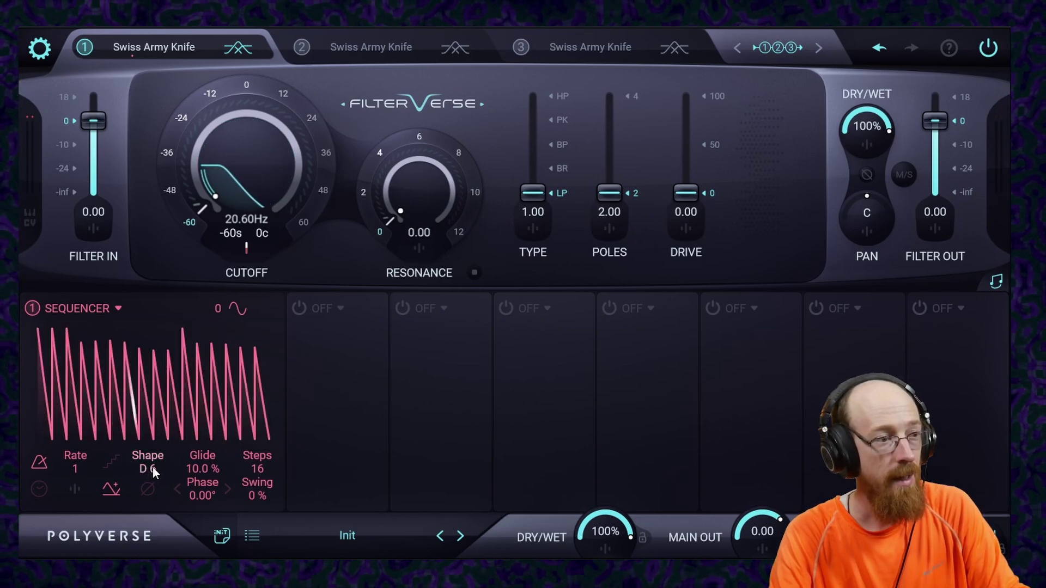
pyautogui.moveTo(153, 468); pyautogui.dragTo(97, 377)
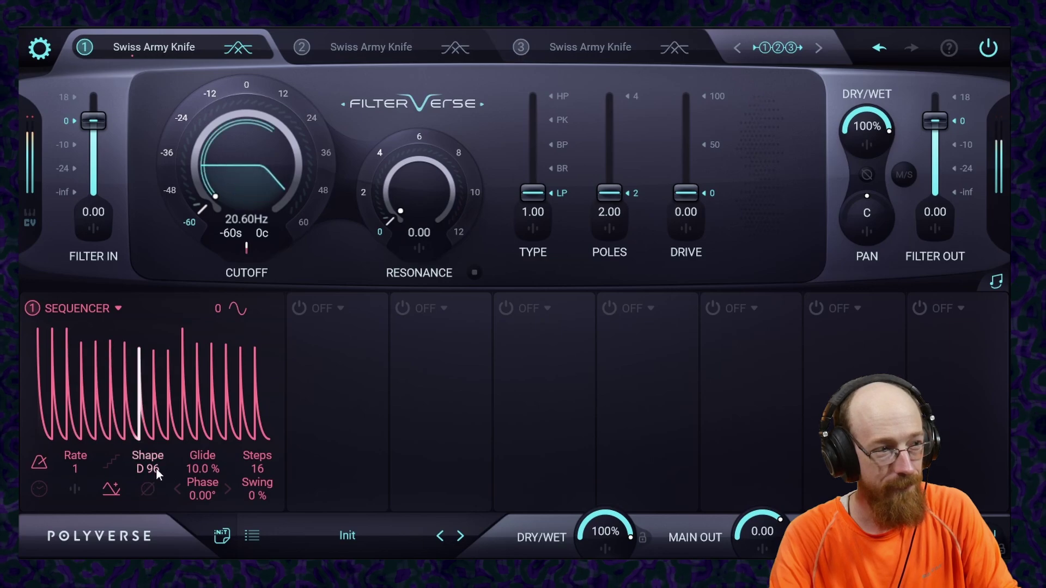
pyautogui.moveTo(156, 468); pyautogui.dragTo(162, 538)
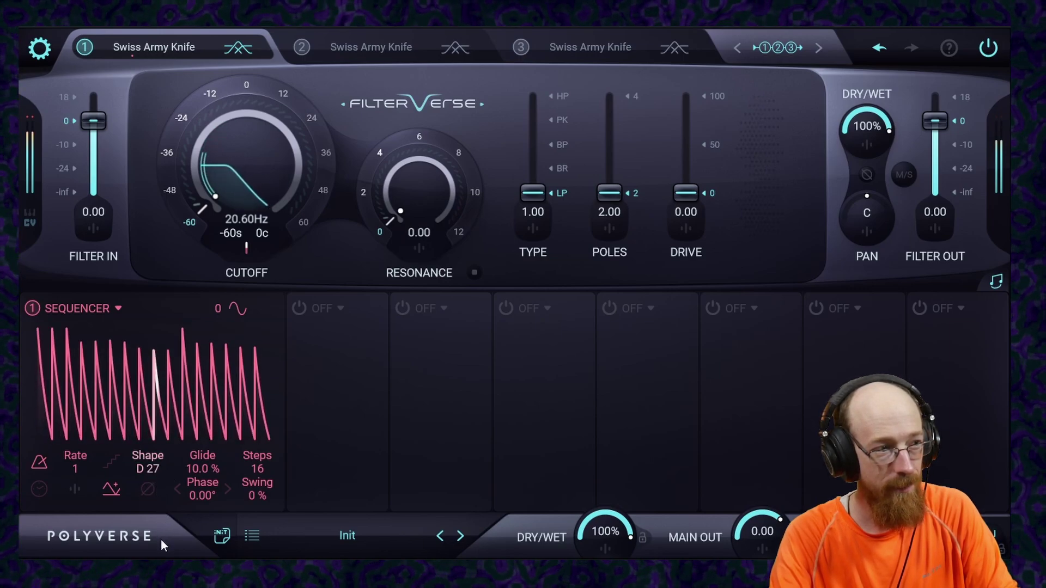
# - Try shape C 63 on Sequencer 1 and settle on shape D 44
pyautogui.moveTo(240, 436)
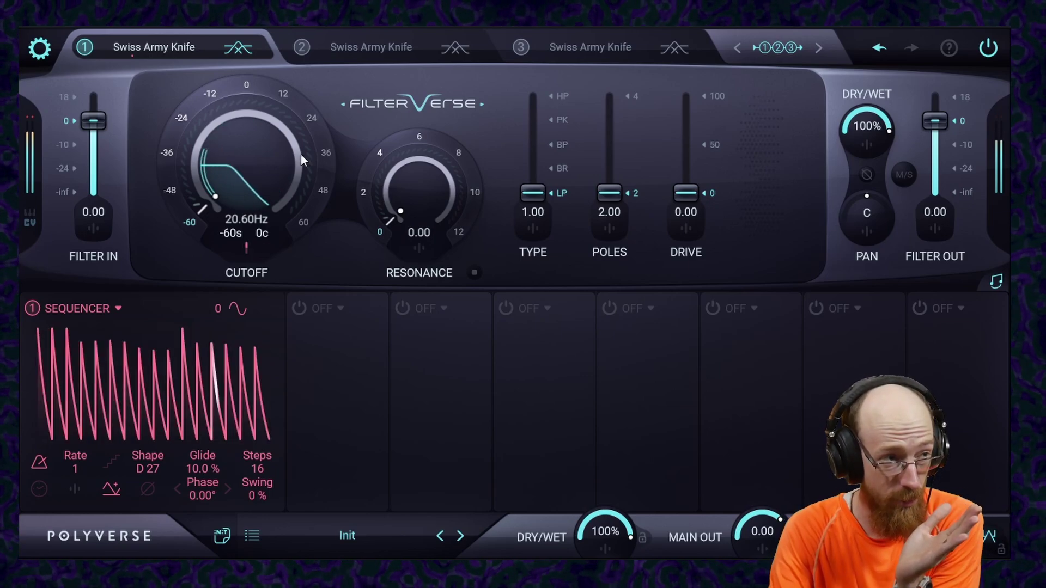
pyautogui.moveTo(150, 473); pyautogui.dragTo(150, 538)
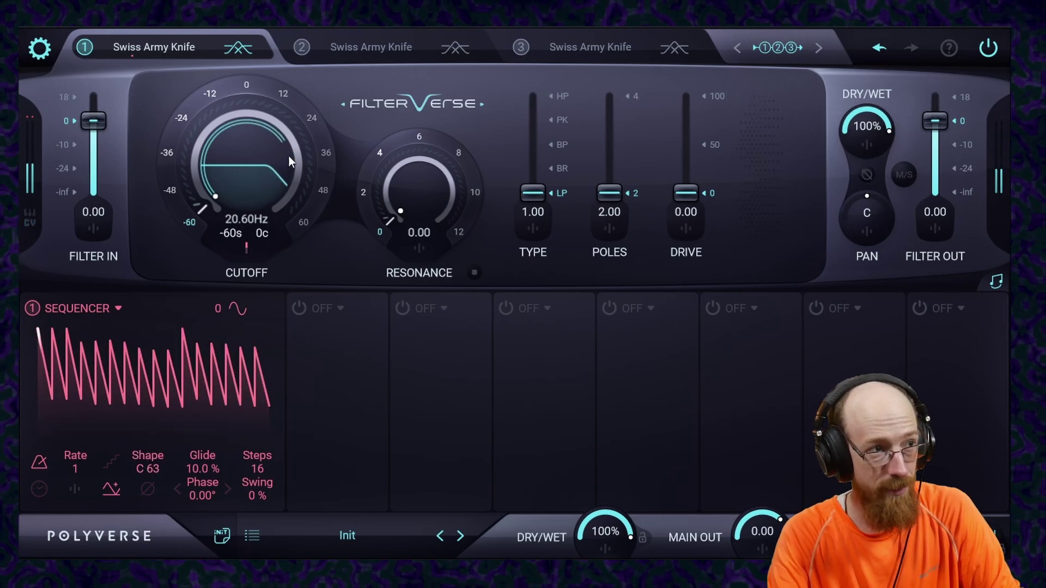
pyautogui.moveTo(155, 466); pyautogui.dragTo(166, 382)
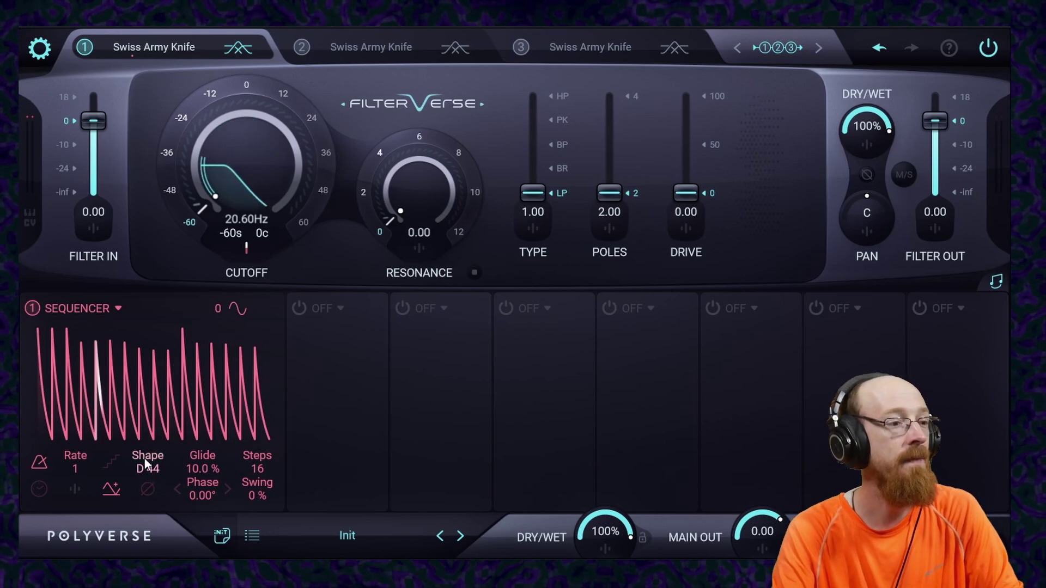
pyautogui.moveTo(156, 418)
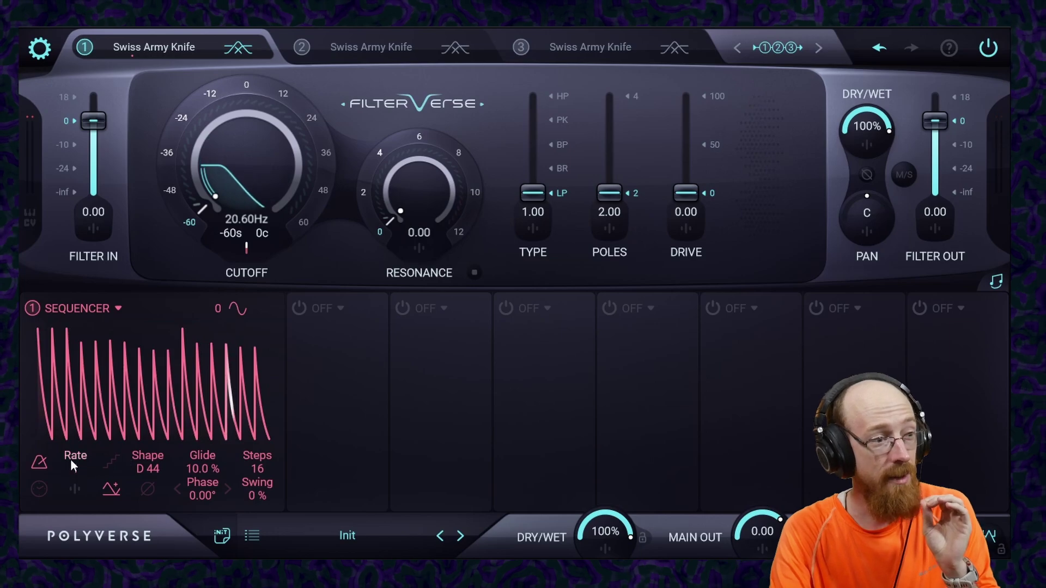
# - Try rates 2, 3 and 4 on Sequencer 1 and return the rate to 1
pyautogui.moveTo(67, 410)
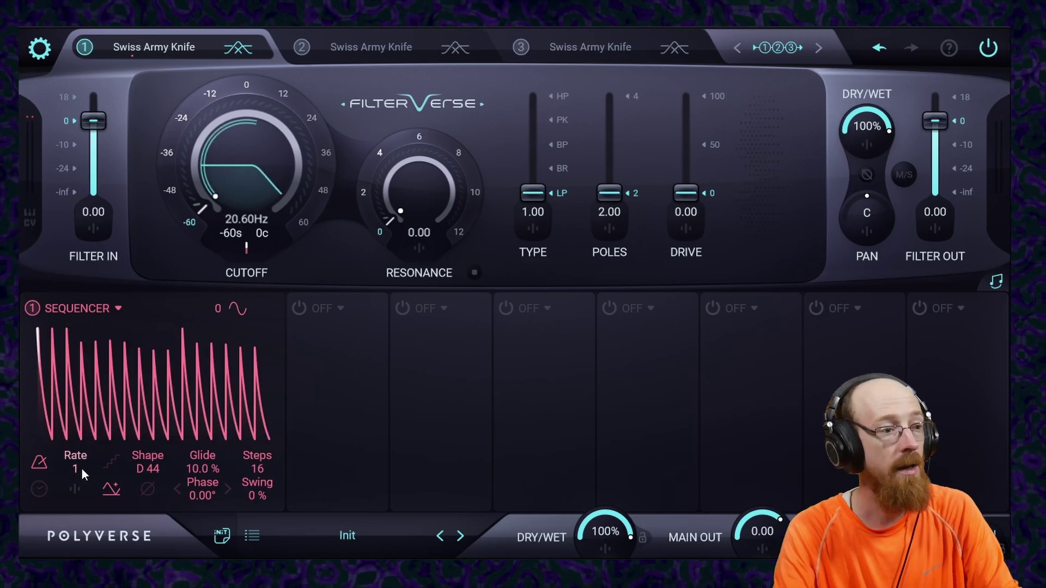
pyautogui.moveTo(82, 465); pyautogui.dragTo(80, 478)
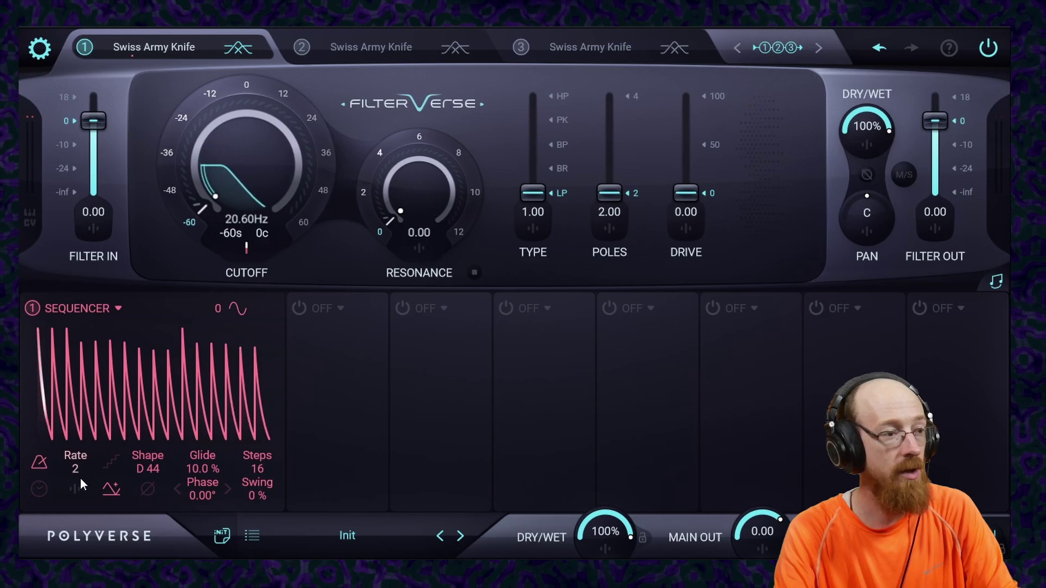
pyautogui.moveTo(55, 344)
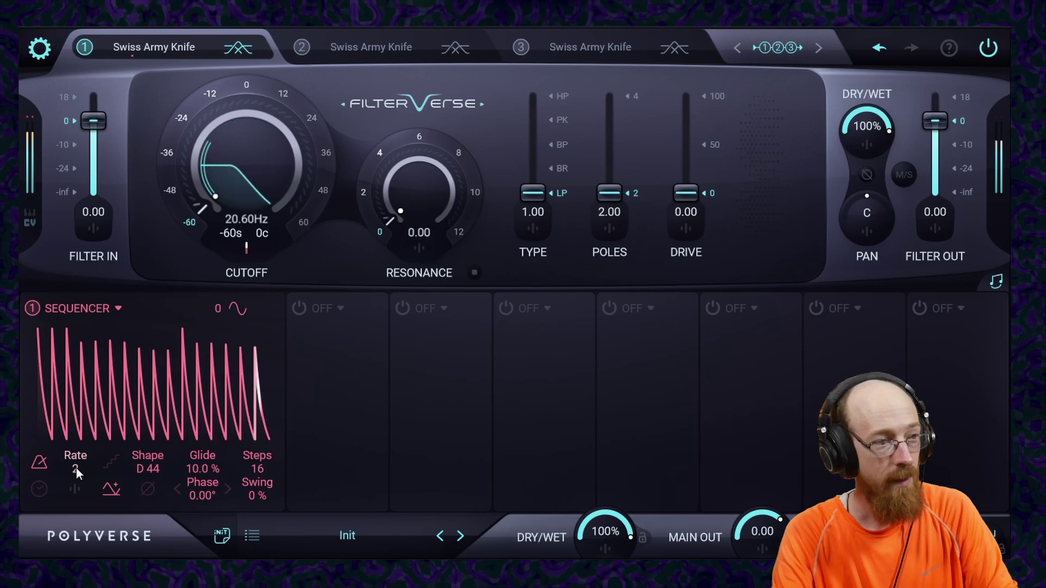
pyautogui.scroll(1, 77, 471)
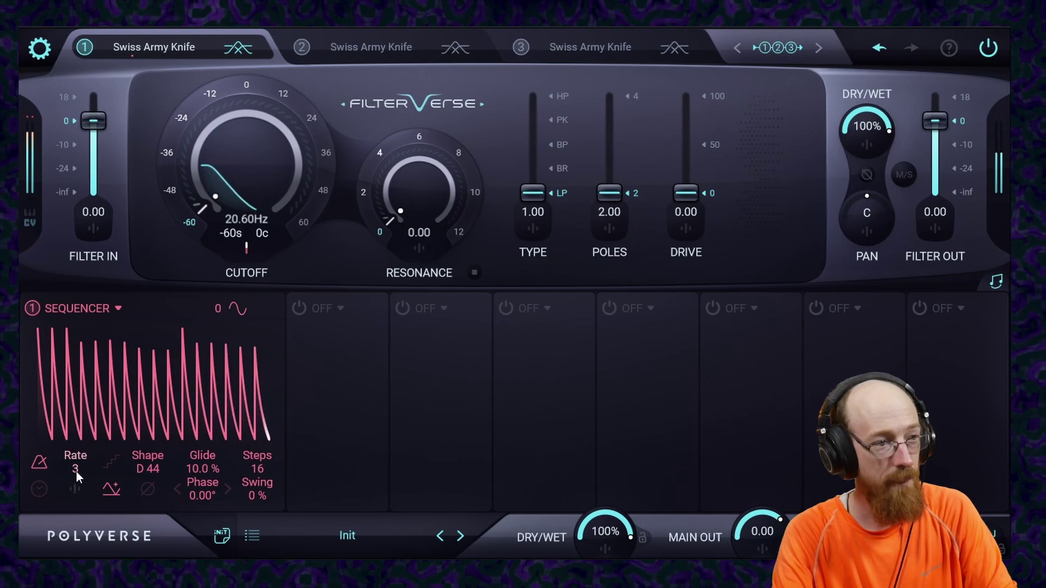
pyautogui.scroll(1, 76, 472)
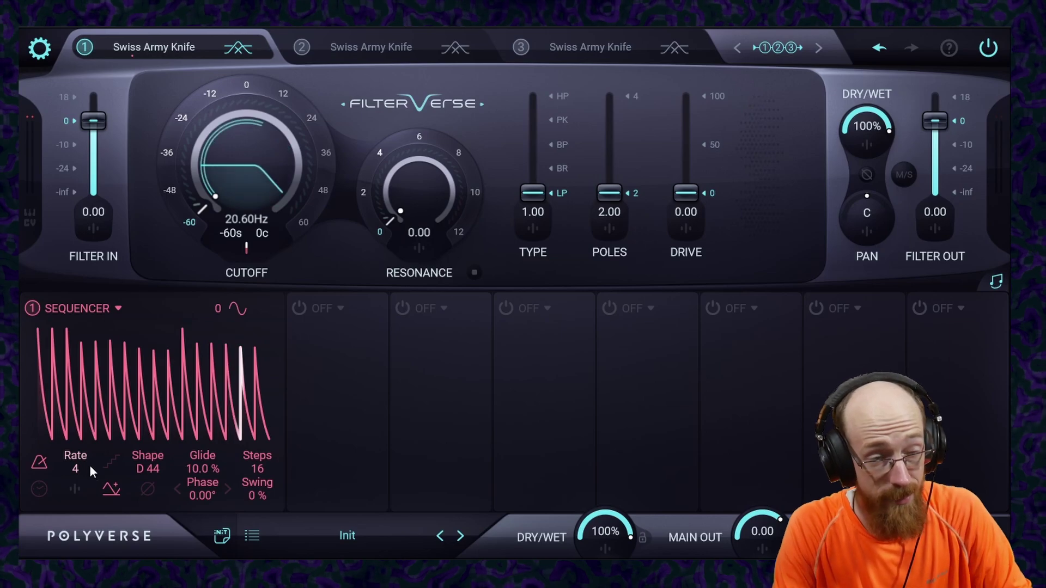
pyautogui.moveTo(266, 415)
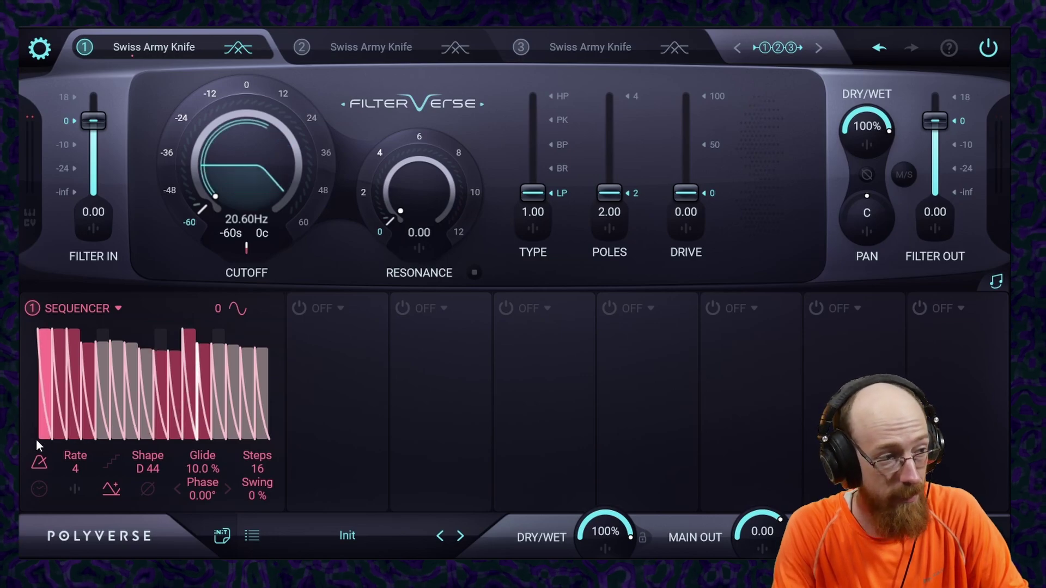
pyautogui.moveTo(76, 466); pyautogui.dragTo(79, 446)
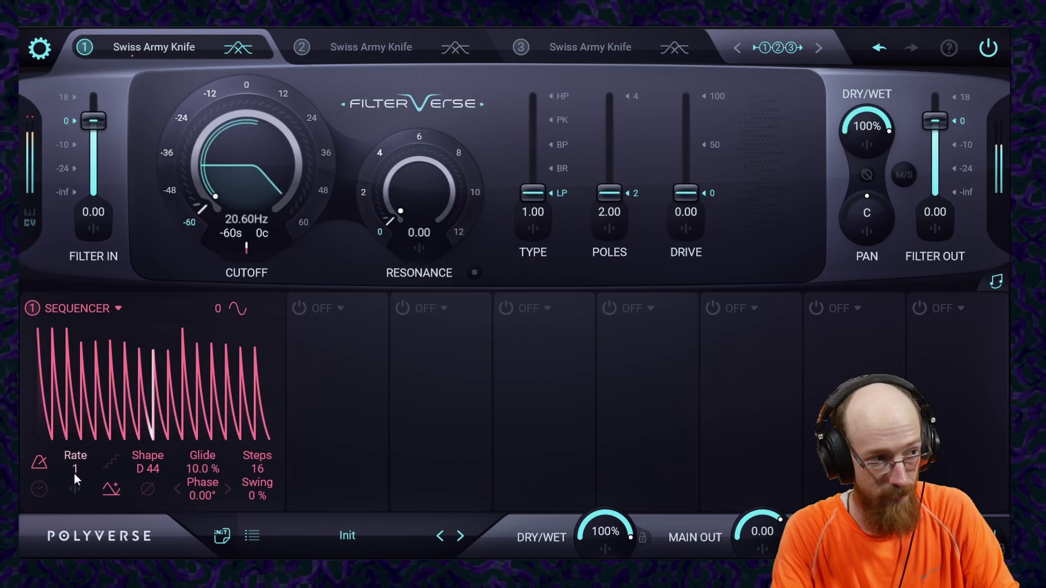
pyautogui.moveTo(74, 474); pyautogui.dragTo(76, 470)
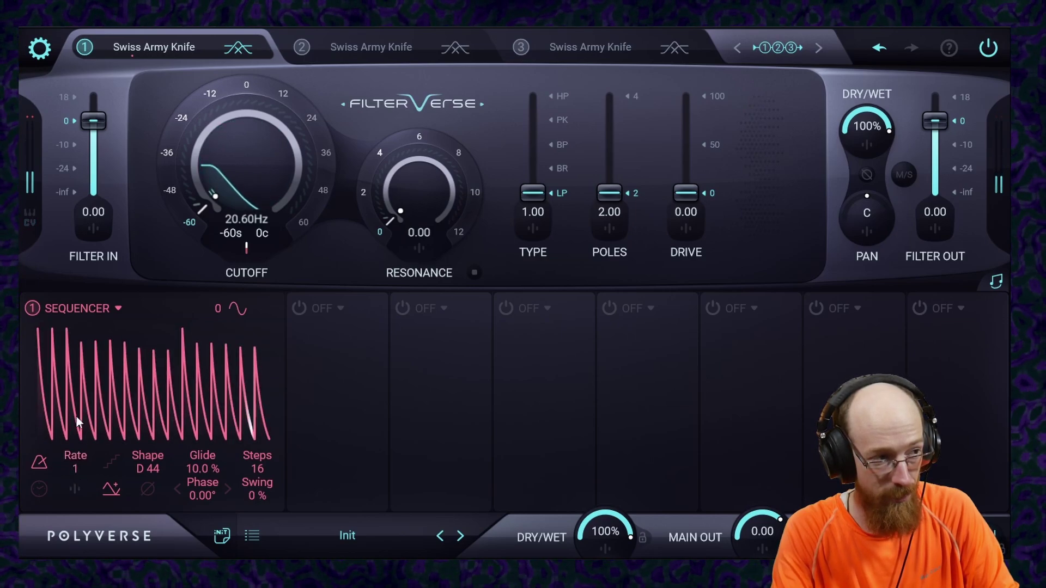
# - Check the modulation sources available for Sequencer 1's rate and close the modulation amounts again
pyautogui.moveTo(188, 424)
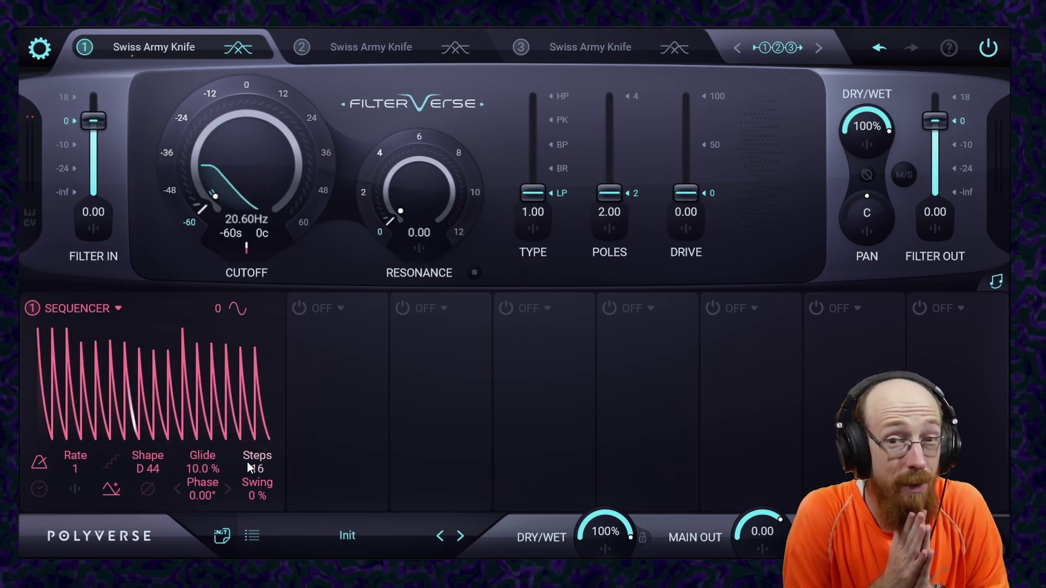
pyautogui.click(72, 490)
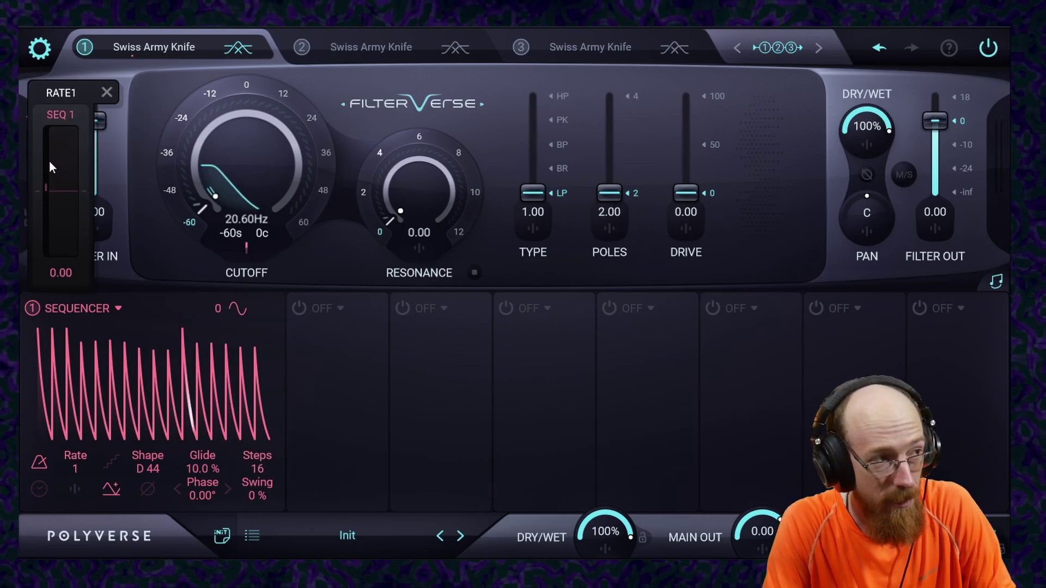
pyautogui.click(82, 489)
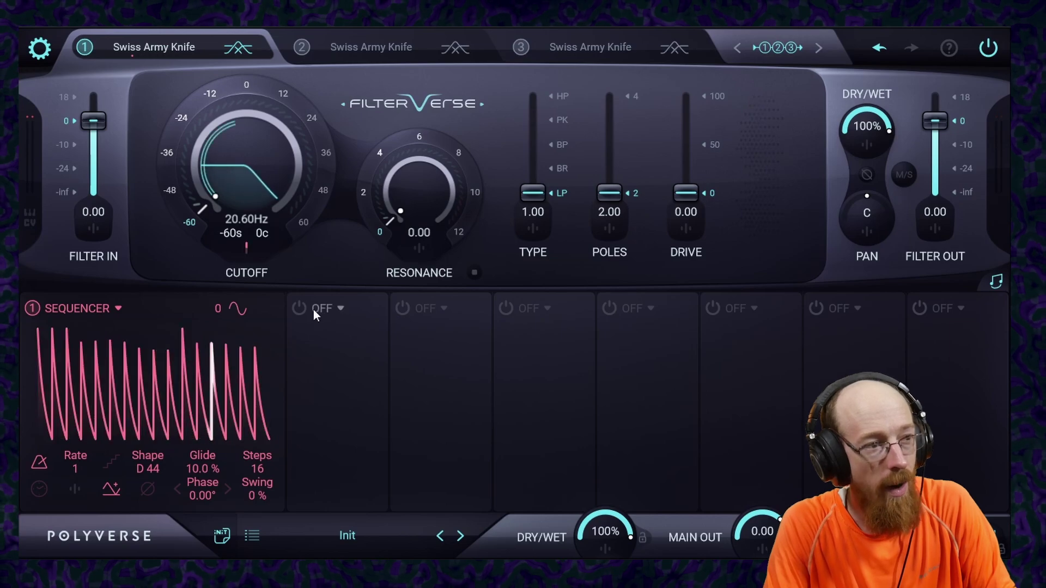
# - Turn on the second modulator slot, expand it and change its type to Sequencer
pyautogui.click(299, 308)
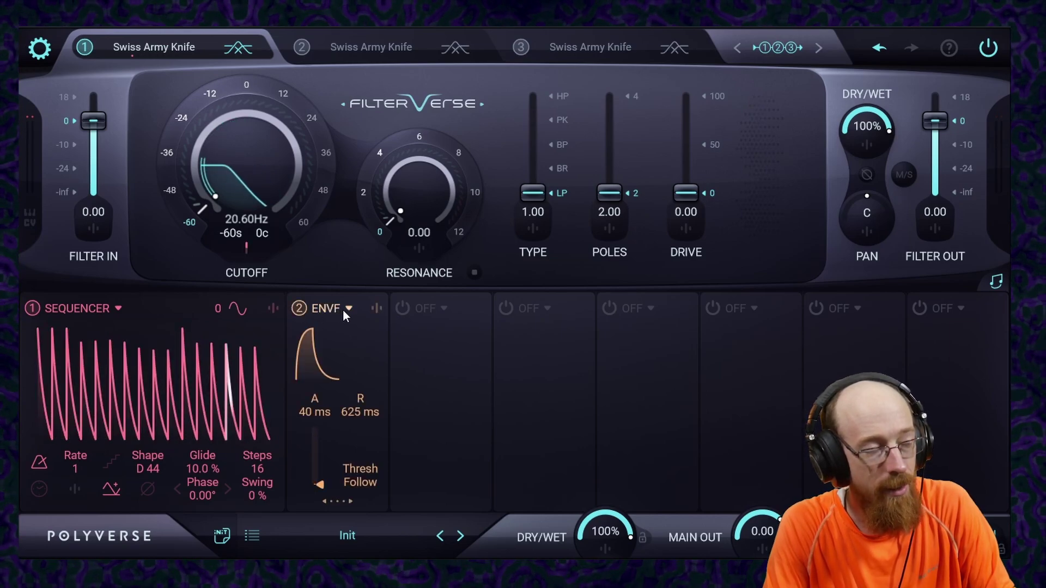
pyautogui.click(349, 503)
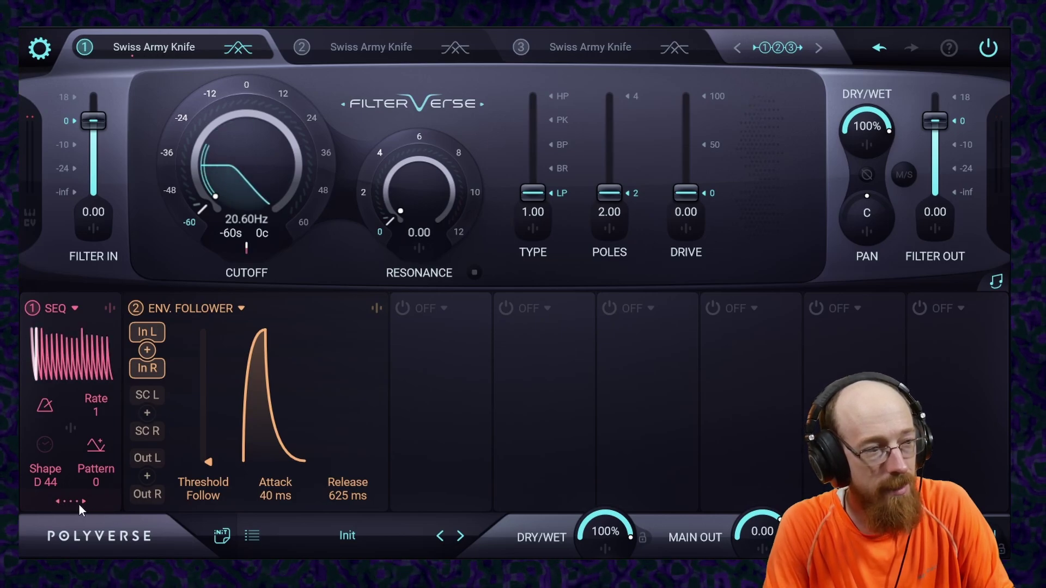
pyautogui.click(79, 504)
pyautogui.click(327, 502)
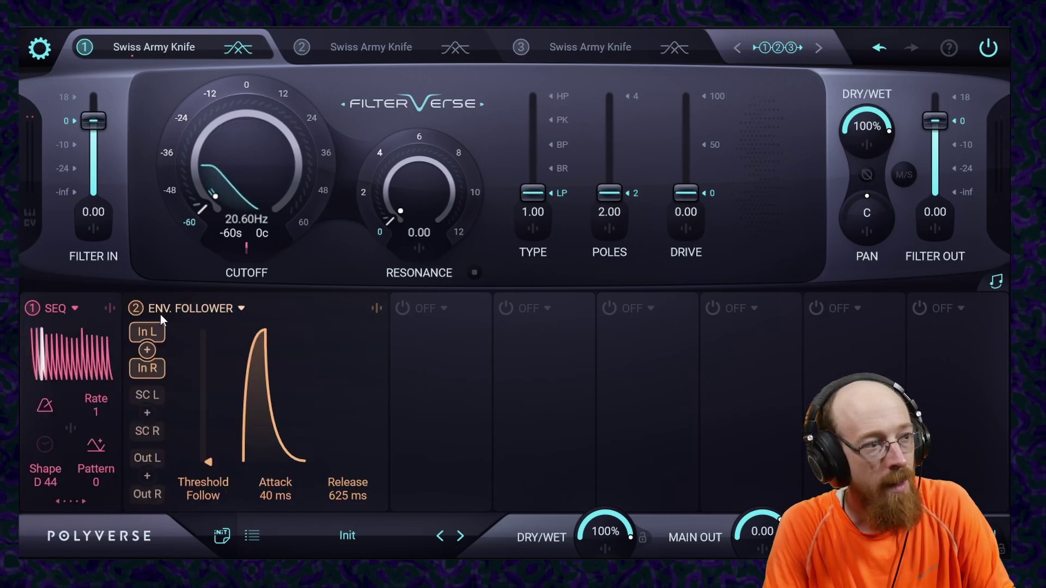
pyautogui.click(215, 308)
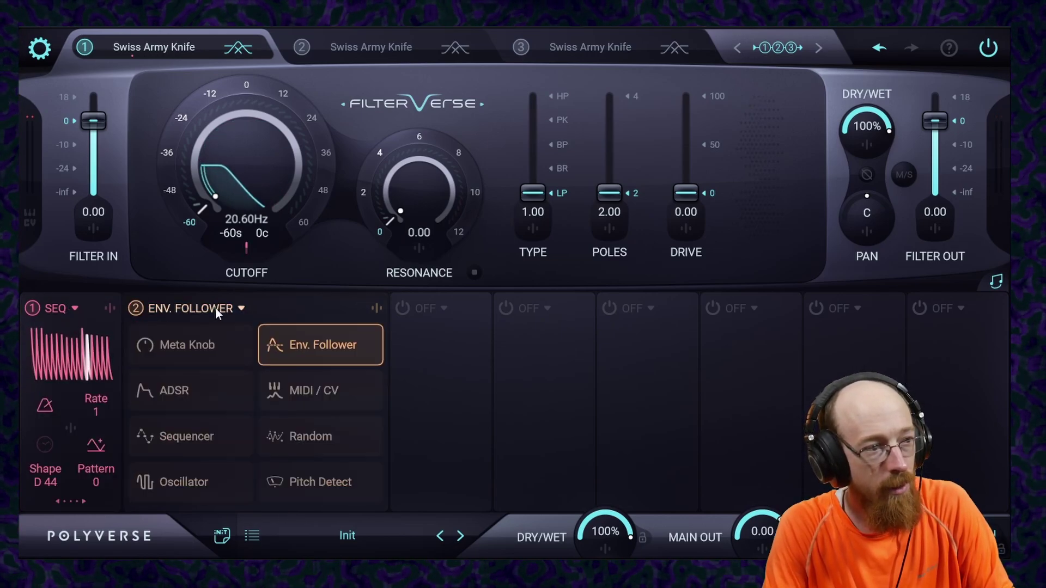
pyautogui.click(198, 442)
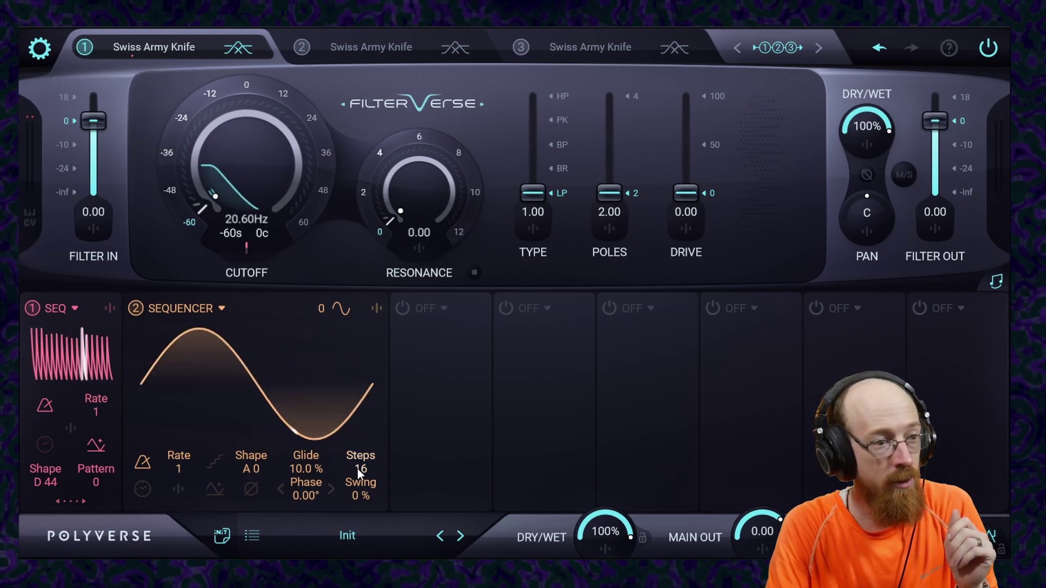
# - Reduce Sequencer 2 to 4 steps and draw them at minimum, moderately positive, slightly negative and slightly positive levels
pyautogui.moveTo(357, 468); pyautogui.dragTo(362, 587)
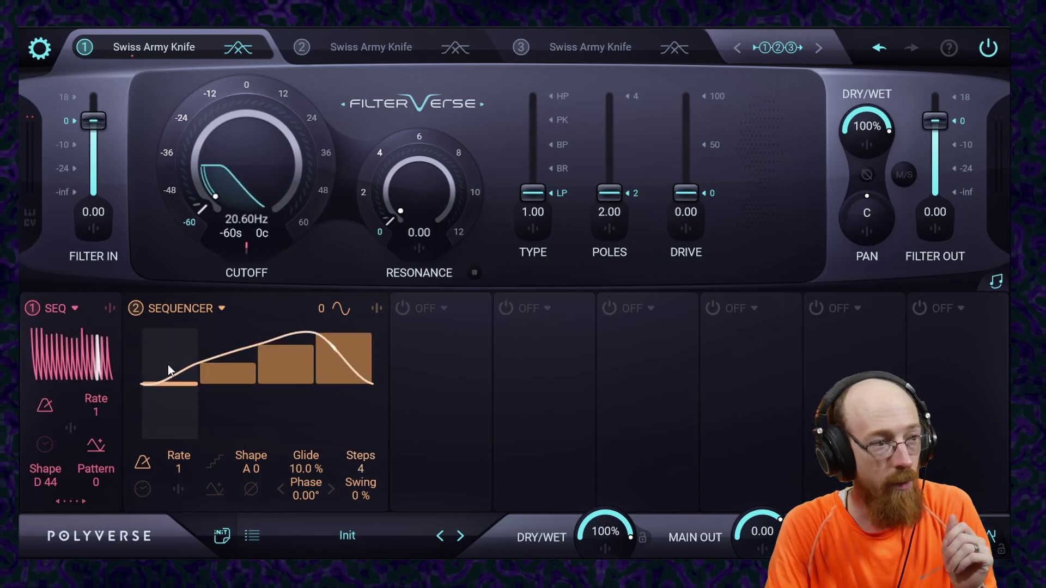
pyautogui.moveTo(176, 390); pyautogui.dragTo(180, 436)
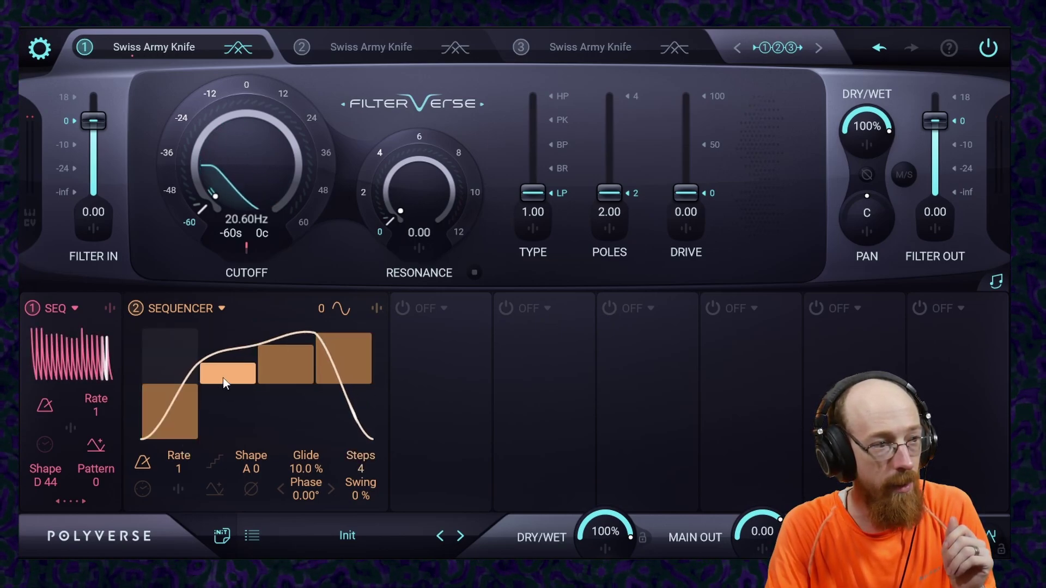
pyautogui.moveTo(224, 378)
pyautogui.mouseDown()
pyautogui.moveTo(229, 425)
pyautogui.moveTo(246, 366)
pyautogui.moveTo(292, 431)
pyautogui.moveTo(305, 390)
pyautogui.moveTo(335, 385)
pyautogui.moveTo(331, 364)
pyautogui.mouseUp()
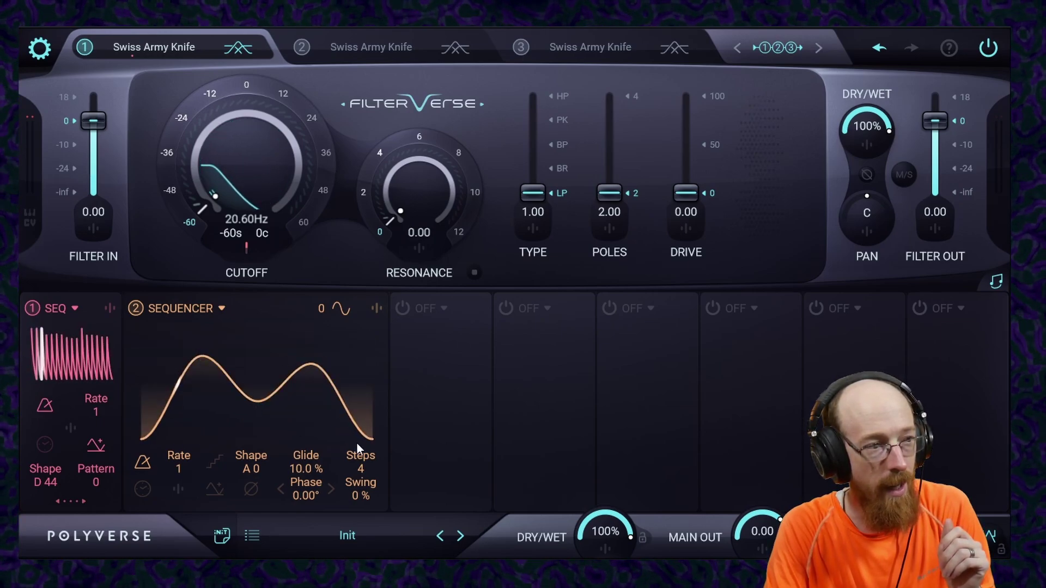
pyautogui.click(85, 501)
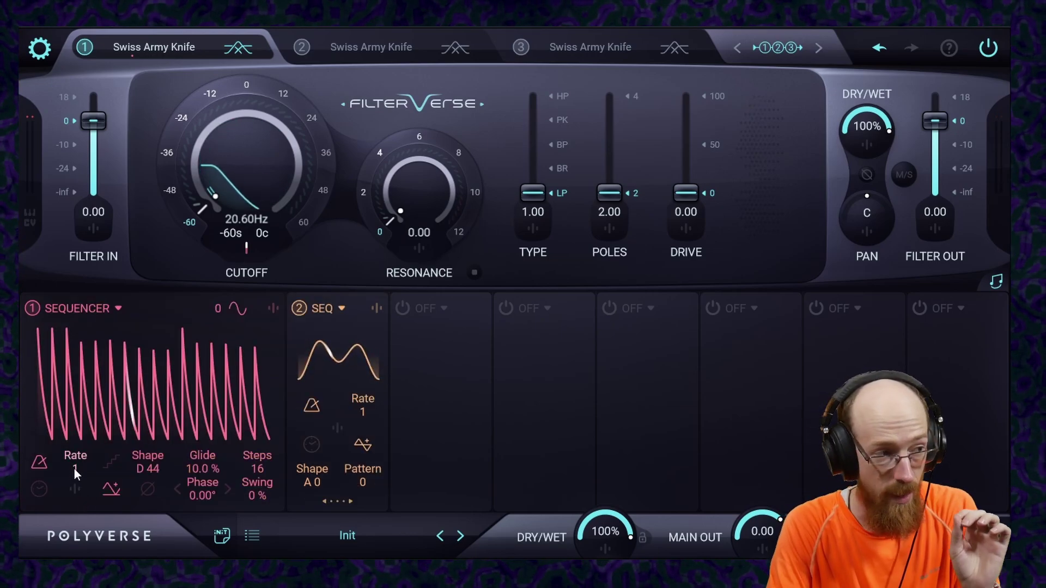
pyautogui.click(342, 500)
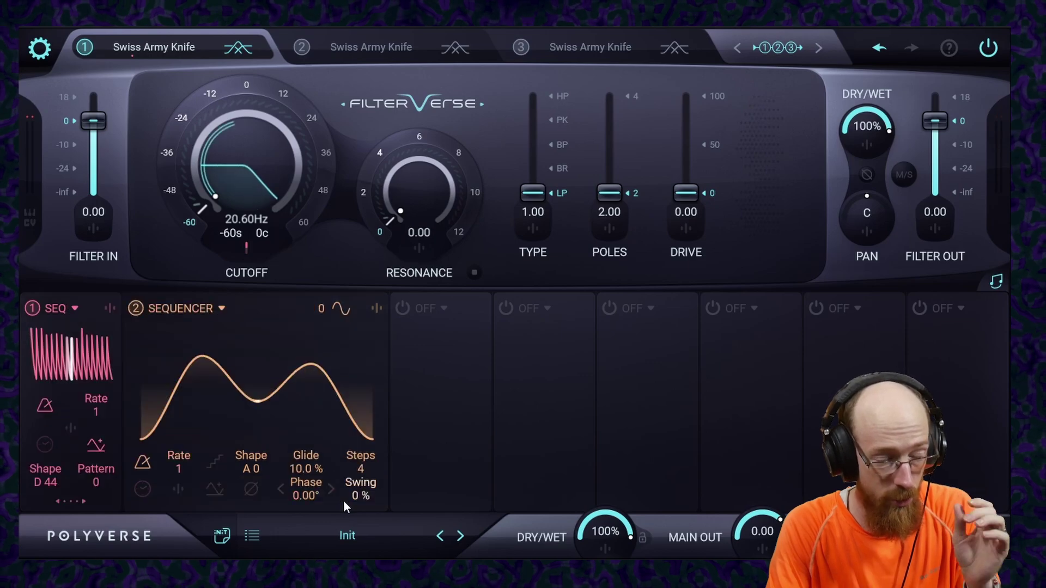
# - Change Sequencer 2's shape to the squared-off C 0
pyautogui.moveTo(199, 413)
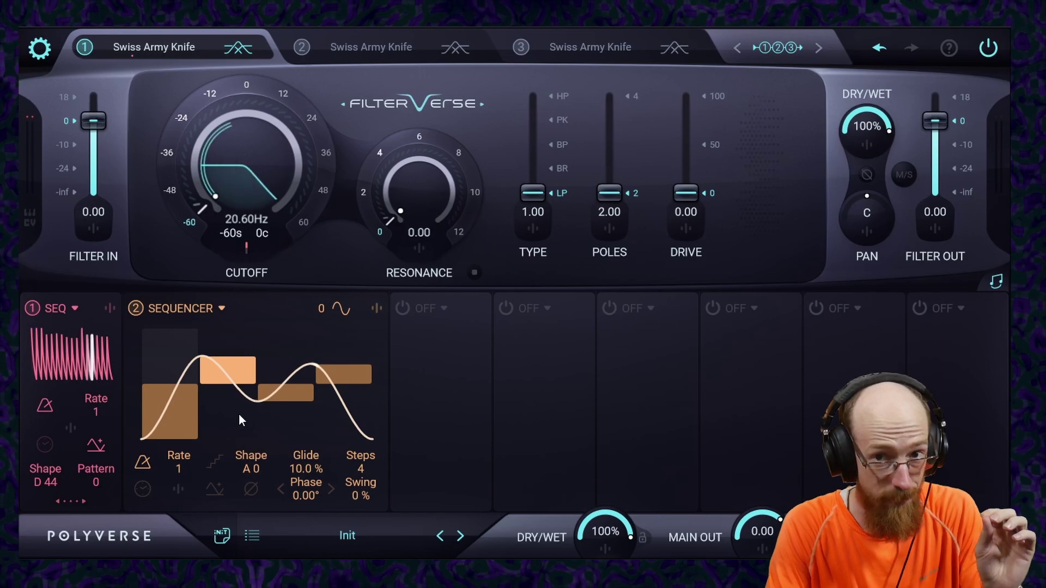
pyautogui.moveTo(248, 452); pyautogui.dragTo(256, 261)
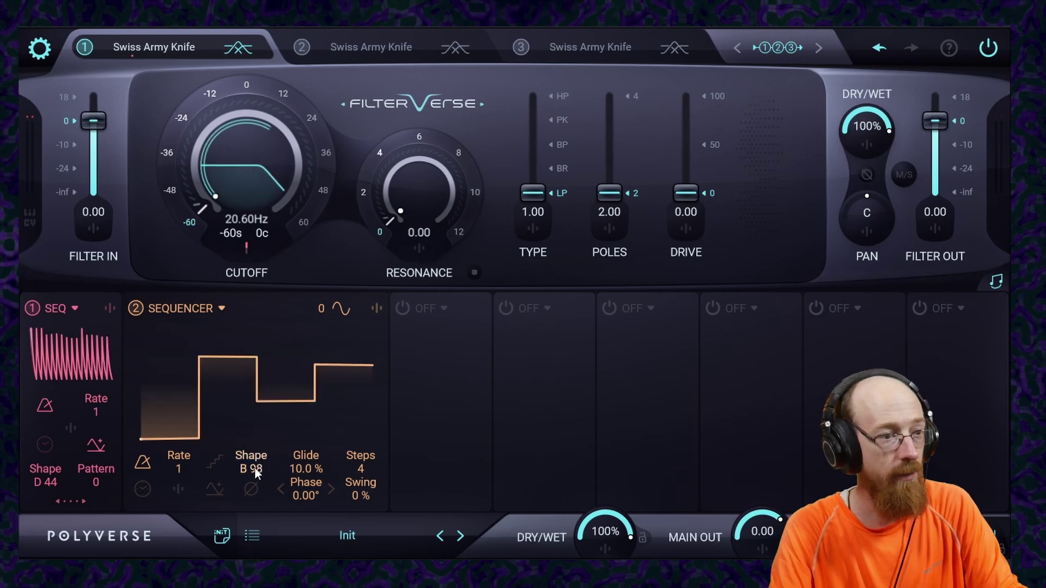
pyautogui.moveTo(254, 467); pyautogui.dragTo(258, 464)
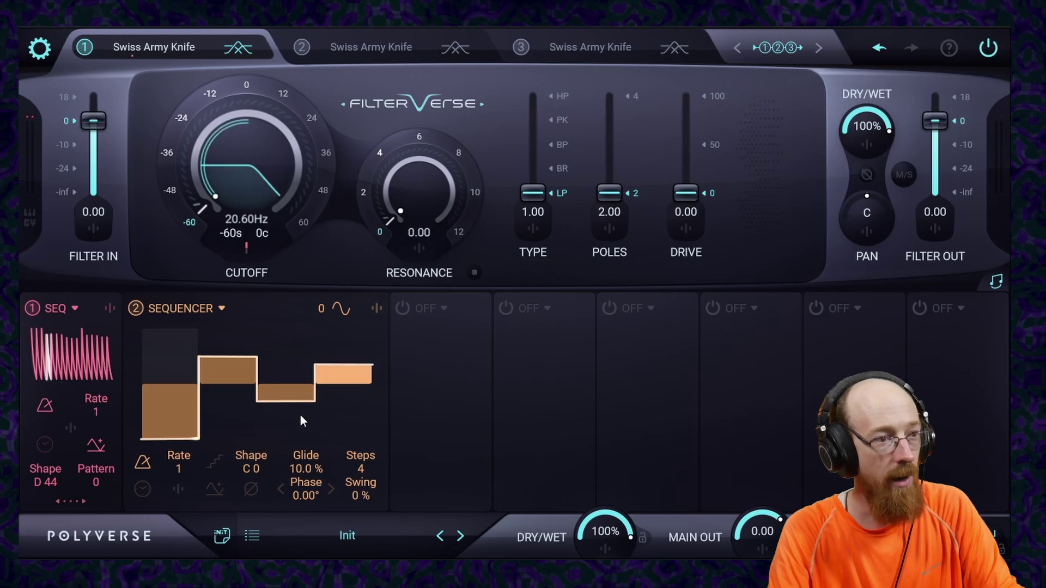
# - Modulate Sequencer 1's rate with Sequencer 2 at an amount of 2.74
pyautogui.click(78, 502)
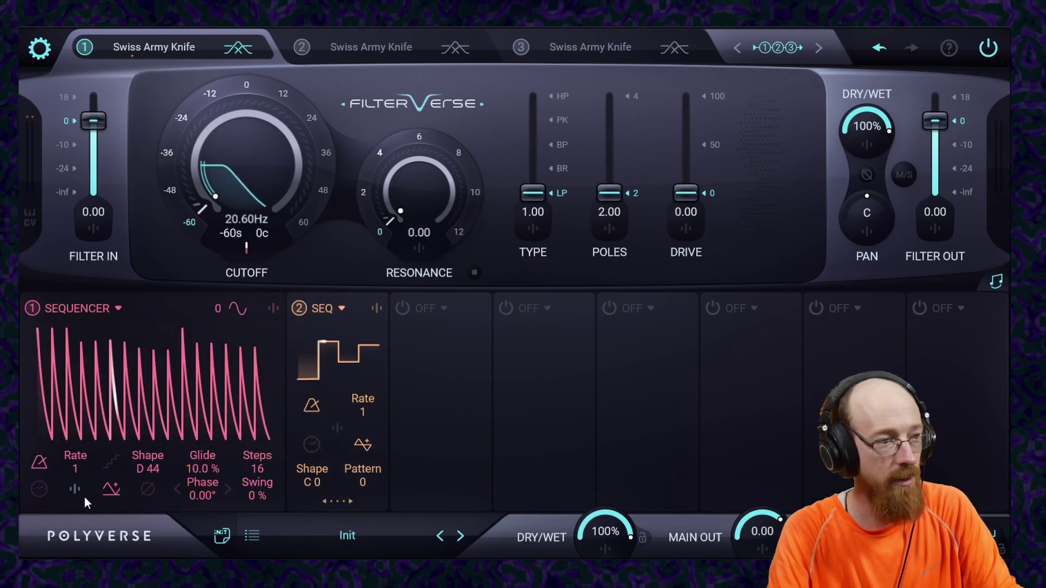
pyautogui.click(76, 487)
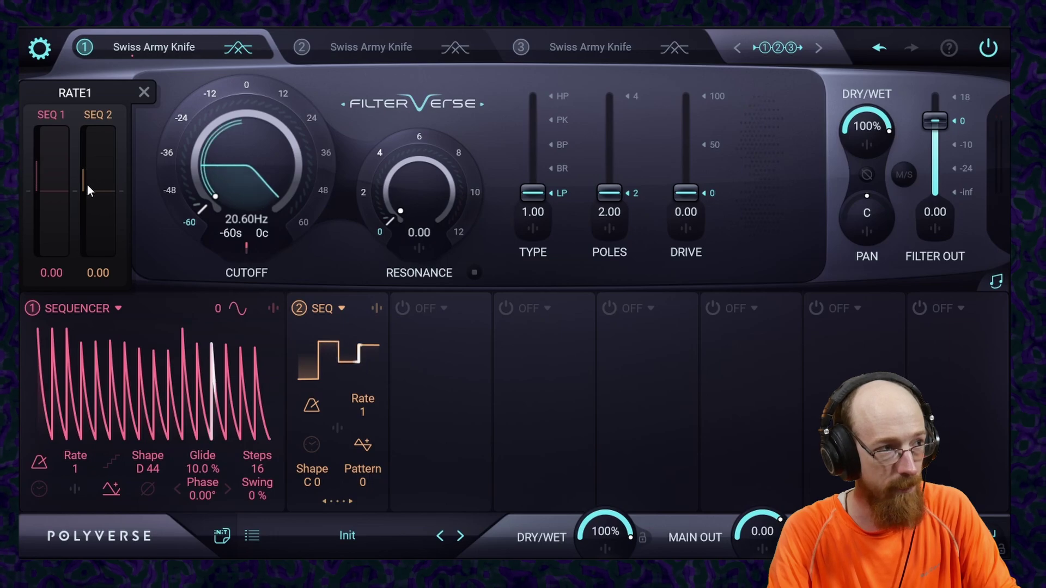
pyautogui.moveTo(88, 185); pyautogui.dragTo(87, 179)
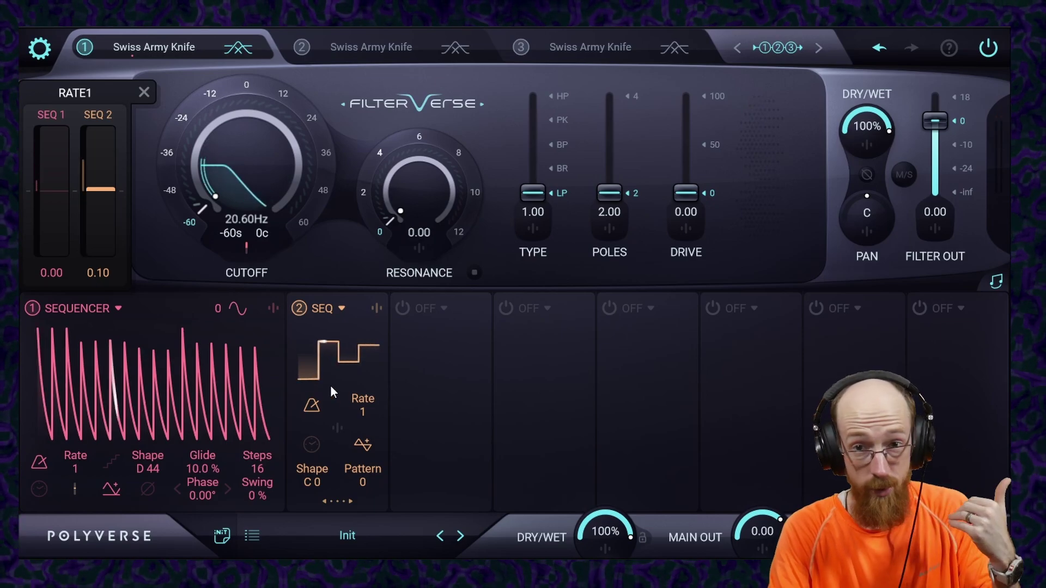
pyautogui.moveTo(107, 194); pyautogui.dragTo(104, 159)
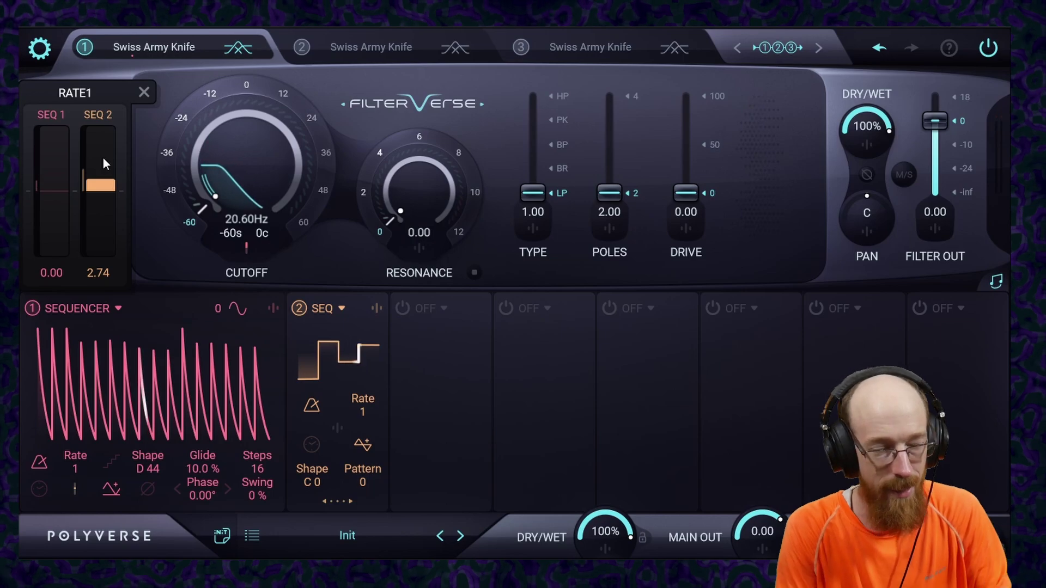
# - Look over Sequencer 2's expanded pattern, and reopen the rate modulation amounts in Sequencer 1's expanded view
pyautogui.click(345, 501)
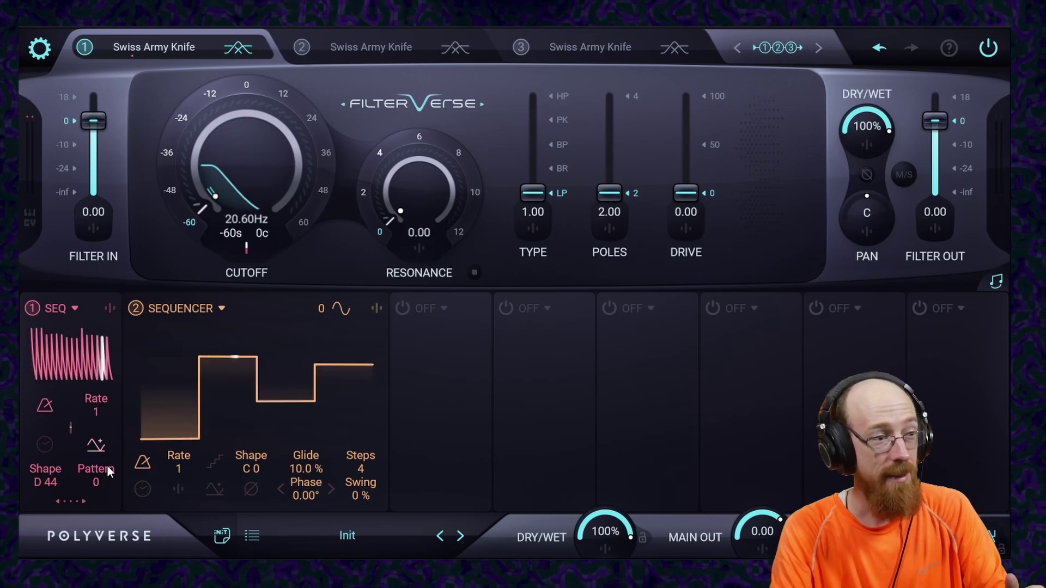
pyautogui.click(71, 429)
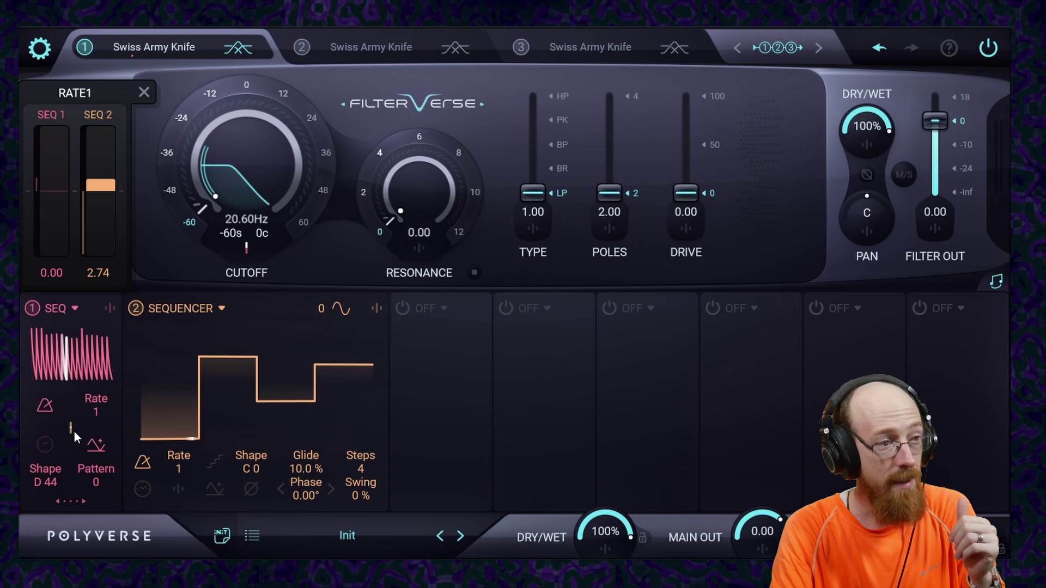
pyautogui.click(71, 500)
pyautogui.click(76, 488)
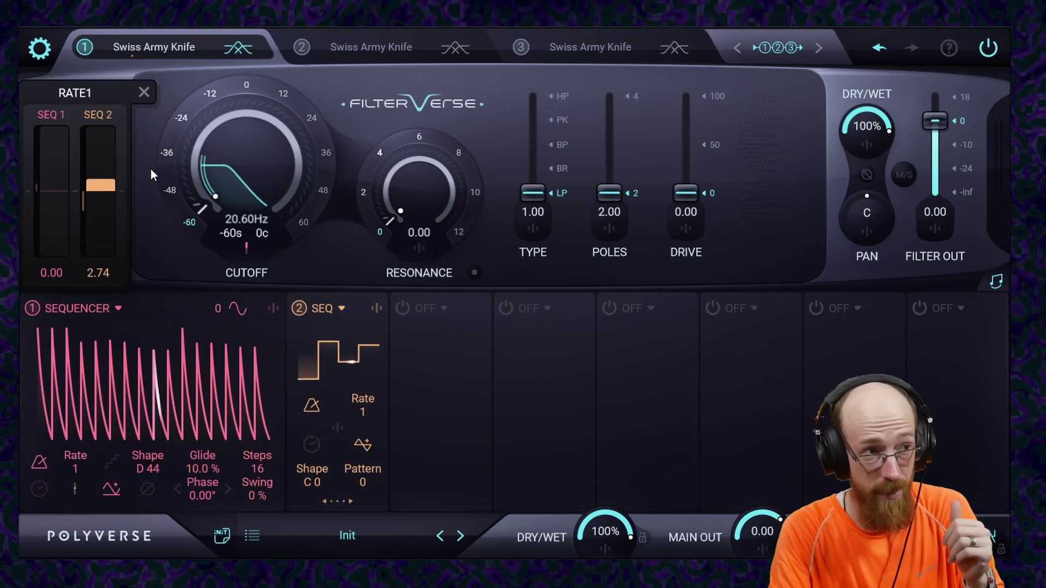
# - Examine the modulation amounts assigned to Sequencer 1's rate
pyautogui.moveTo(119, 410)
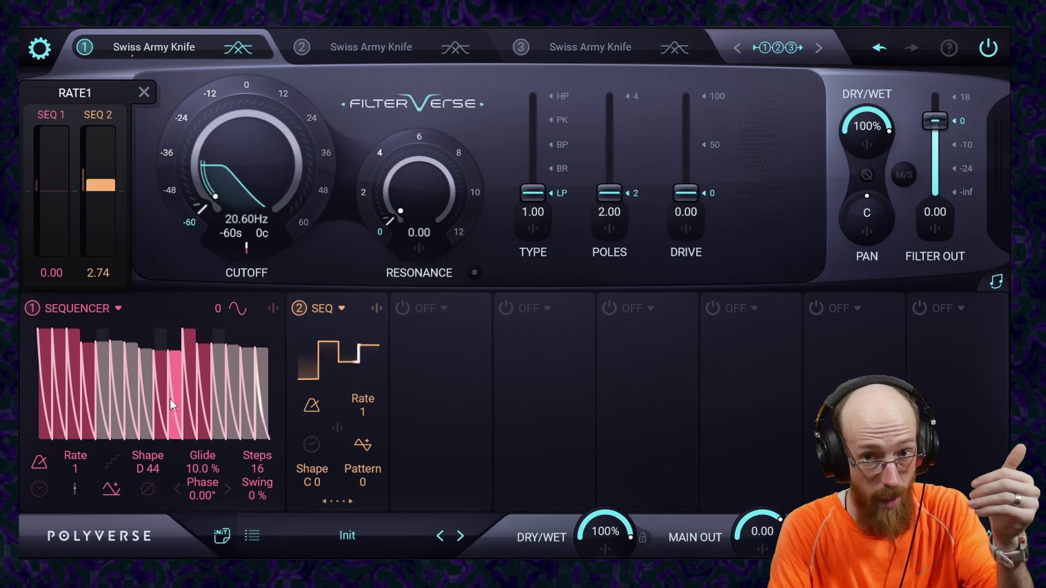
pyautogui.click(80, 512)
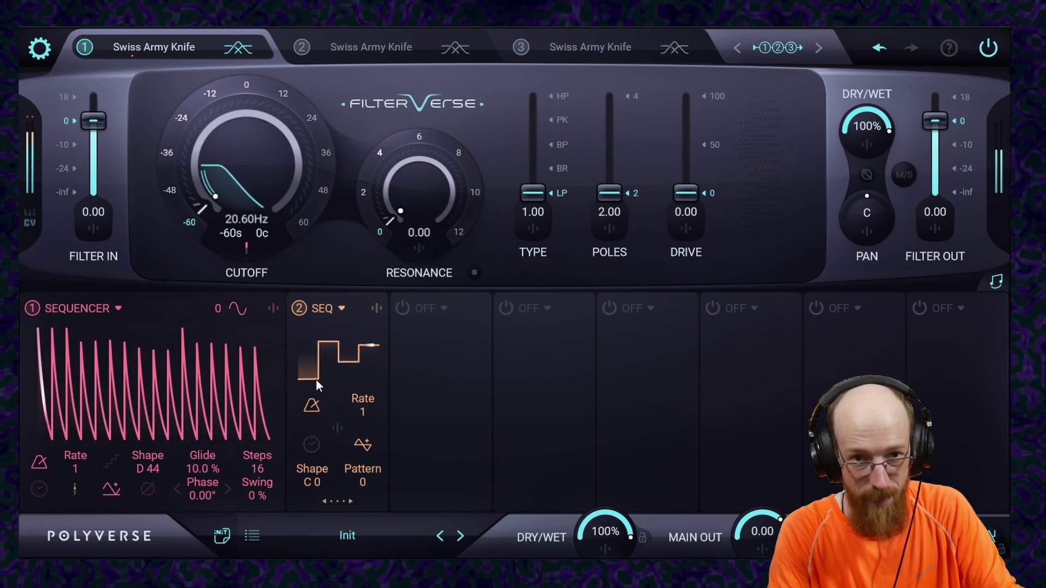
pyautogui.click(77, 491)
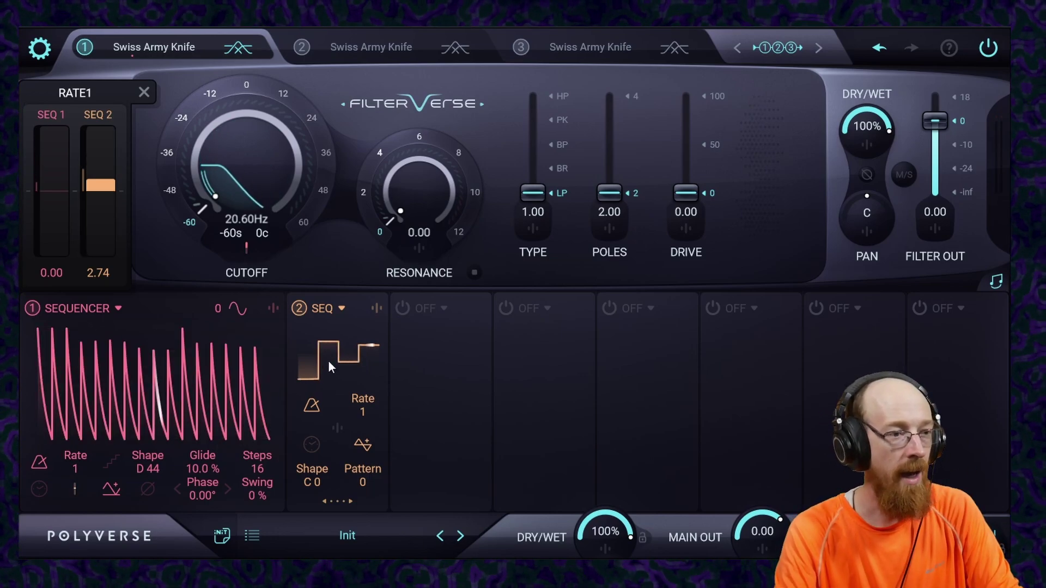
# - Expand Sequencer 2 and redraw its four steps close to center, alternating between slightly positive and slightly negative levels
pyautogui.click(353, 506)
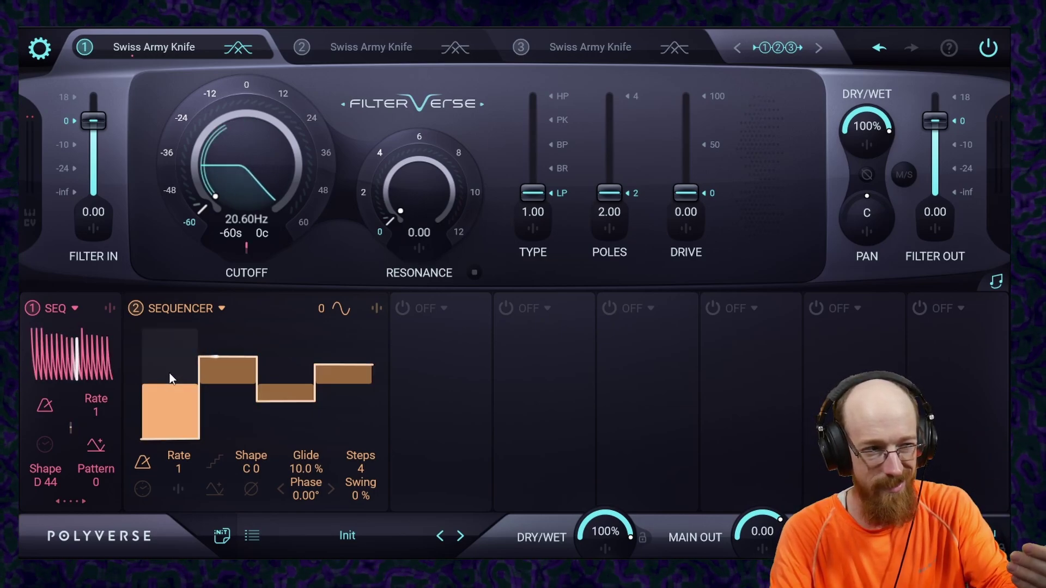
pyautogui.moveTo(173, 369); pyautogui.dragTo(176, 284)
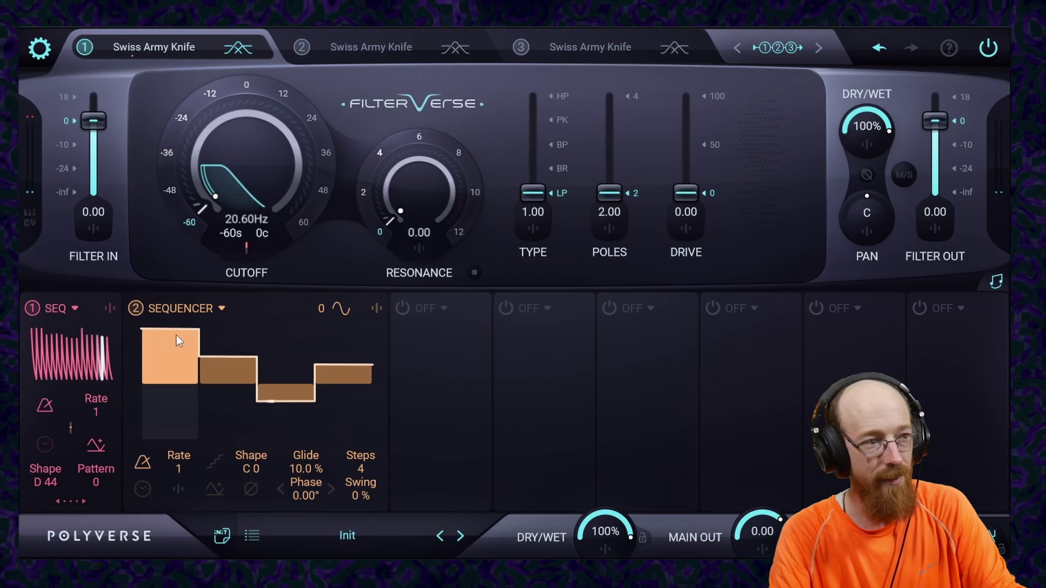
pyautogui.moveTo(176, 335)
pyautogui.mouseDown()
pyautogui.moveTo(175, 377)
pyautogui.moveTo(236, 392)
pyautogui.moveTo(333, 377)
pyautogui.moveTo(336, 392)
pyautogui.mouseUp()
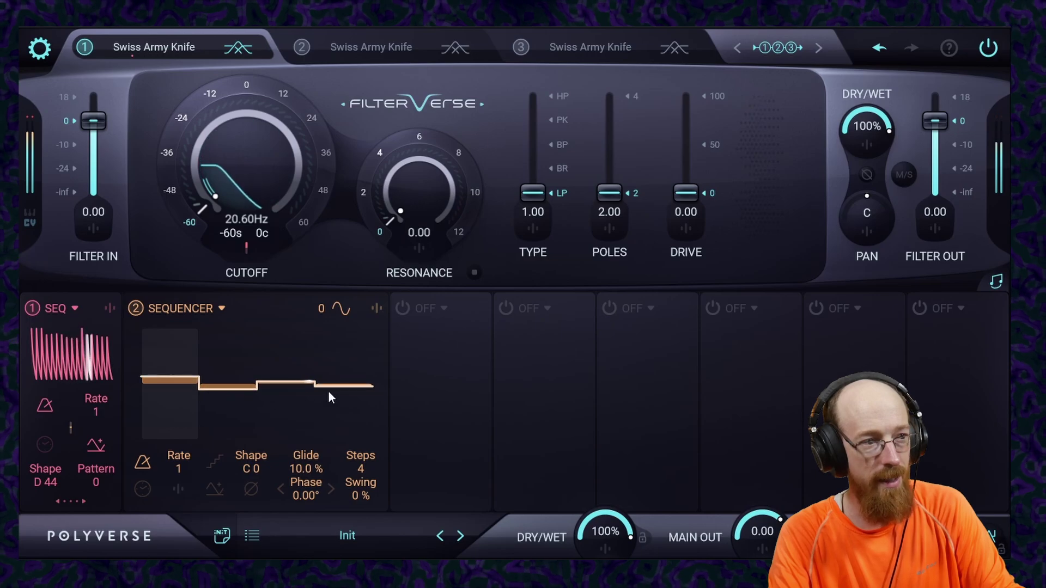
pyautogui.click(245, 393)
pyautogui.moveTo(244, 393); pyautogui.dragTo(244, 395)
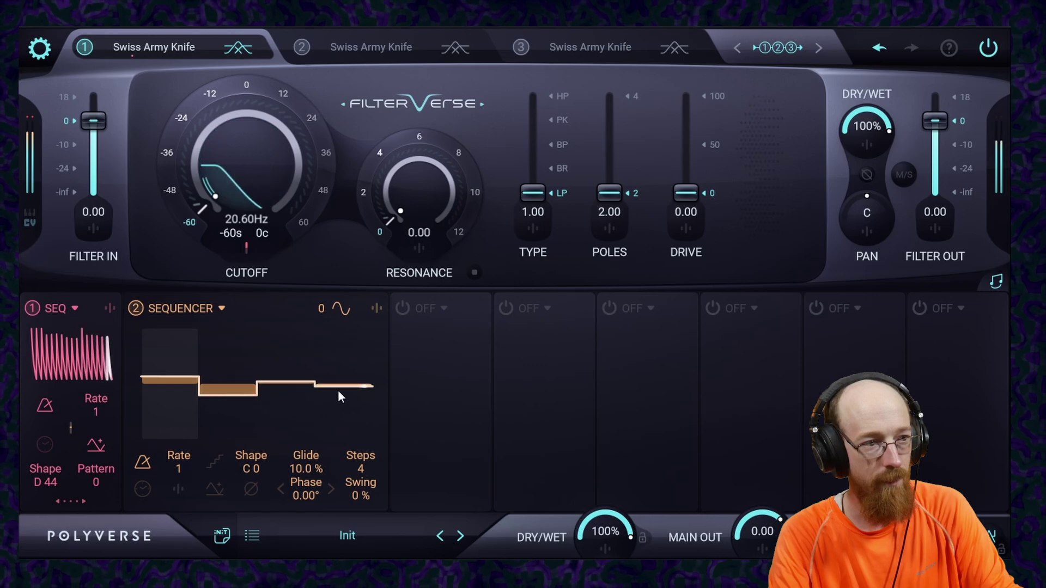
pyautogui.moveTo(343, 392); pyautogui.dragTo(344, 396)
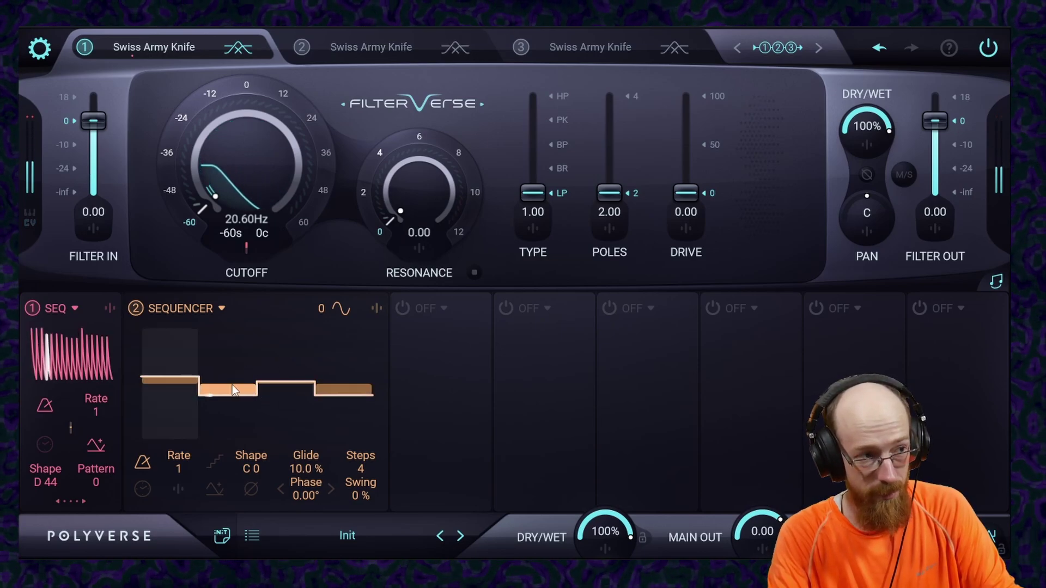
# - Raise Sequencer 2 to 16 steps and draw a wavy pattern alternating between high positive and deep negative levels
pyautogui.click(71, 501)
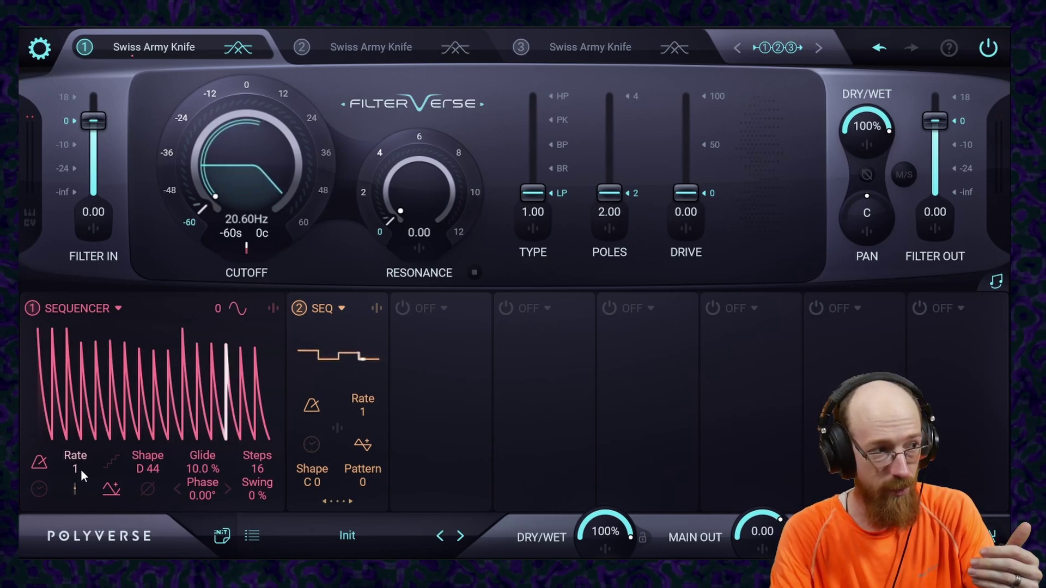
pyautogui.moveTo(81, 471); pyautogui.dragTo(83, 470)
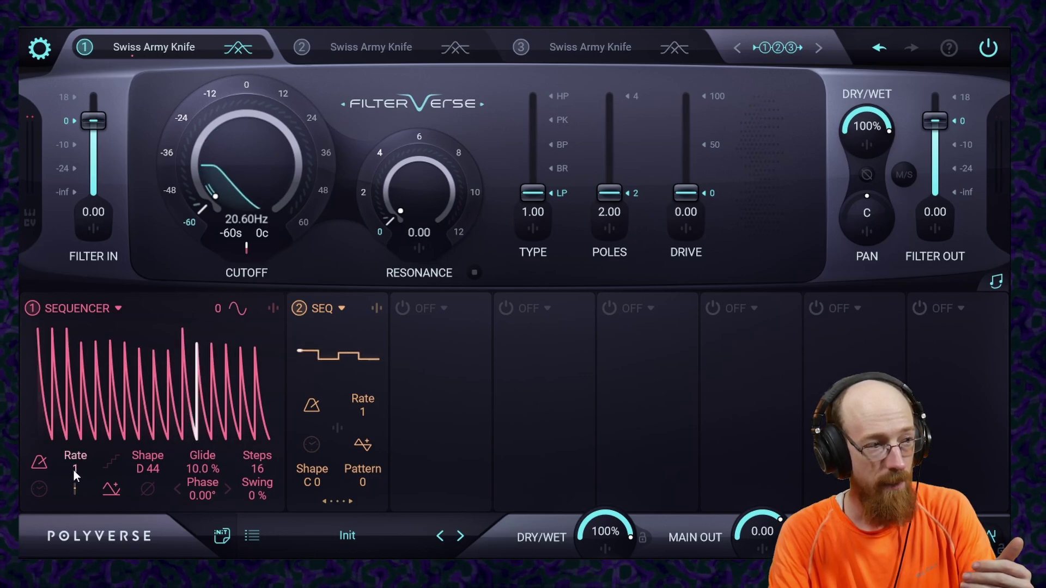
pyautogui.click(334, 503)
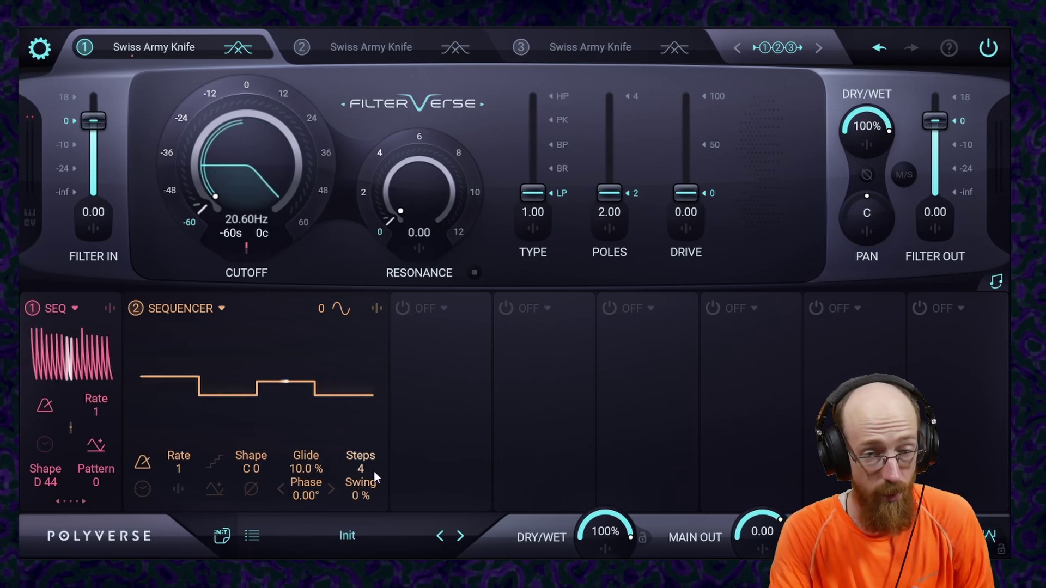
pyautogui.moveTo(374, 470); pyautogui.dragTo(372, 308)
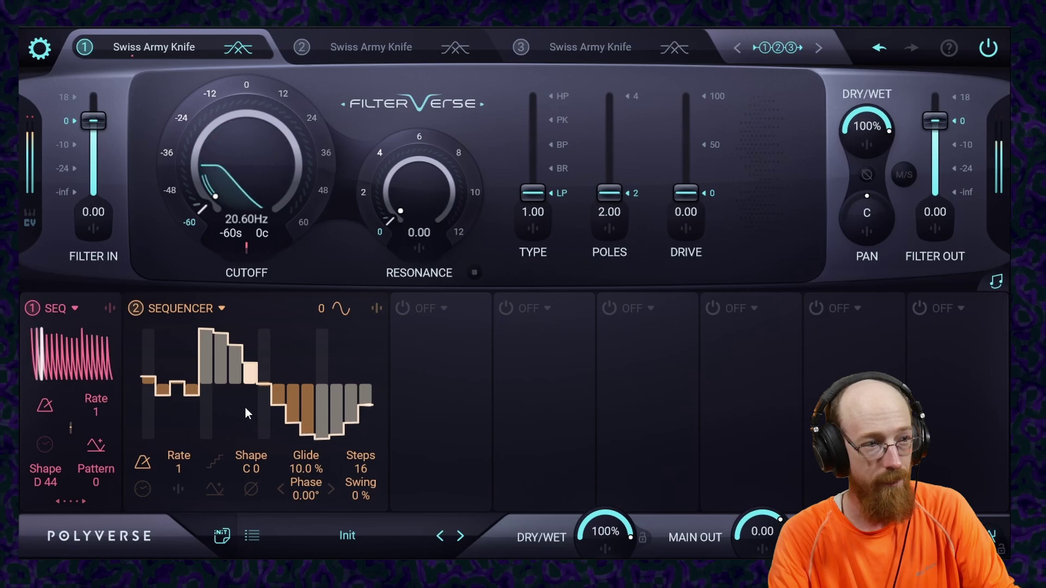
pyautogui.moveTo(151, 348)
pyautogui.mouseDown()
pyautogui.moveTo(157, 332)
pyautogui.moveTo(182, 420)
pyautogui.moveTo(278, 416)
pyautogui.moveTo(364, 351)
pyautogui.mouseUp()
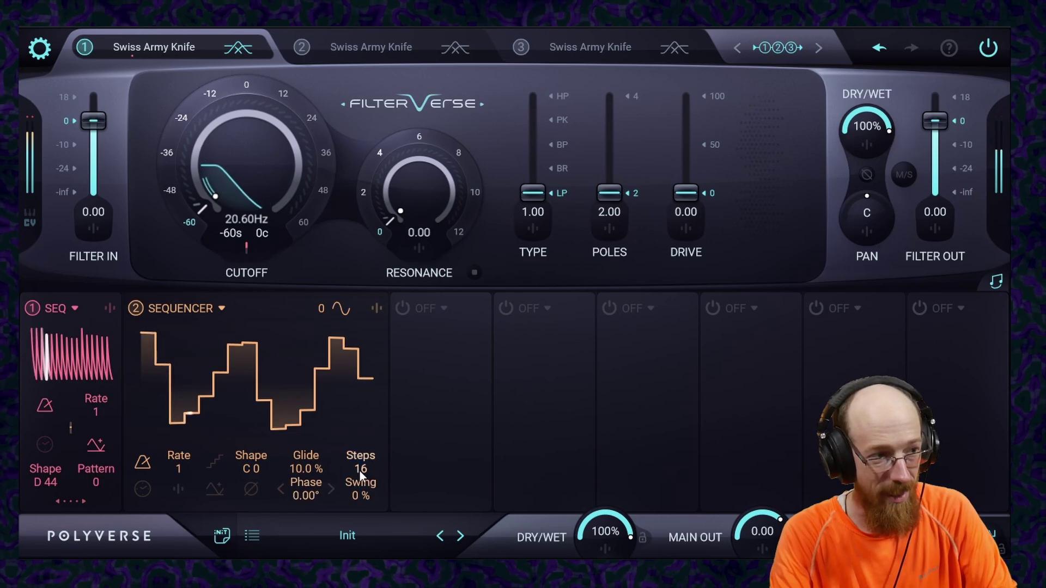
# - Reduce Sequencer 2 to 4 steps and draw them near center, moderately positive, slightly negative and near center
pyautogui.moveTo(360, 471); pyautogui.dragTo(361, 566)
pyautogui.moveTo(172, 360)
pyautogui.mouseDown()
pyautogui.moveTo(172, 382)
pyautogui.moveTo(282, 394)
pyautogui.moveTo(384, 382)
pyautogui.mouseUp()
pyautogui.moveTo(264, 374)
pyautogui.mouseDown()
pyautogui.moveTo(230, 370)
pyautogui.moveTo(278, 398)
pyautogui.moveTo(240, 356)
pyautogui.mouseUp()
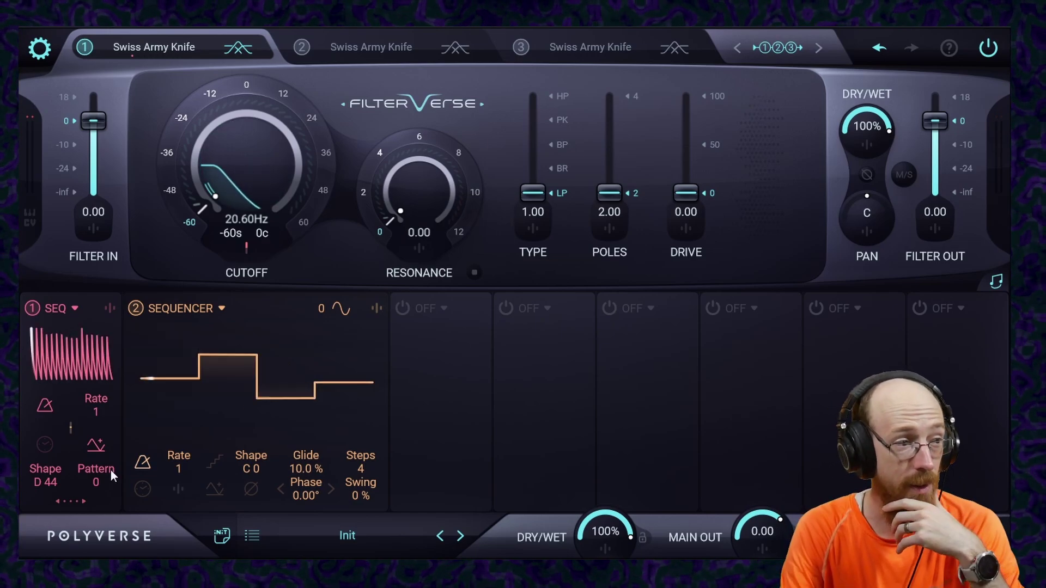
# - Set Sequencer 2's modulation amount on Sequencer 1's rate to 26.0
pyautogui.click(80, 500)
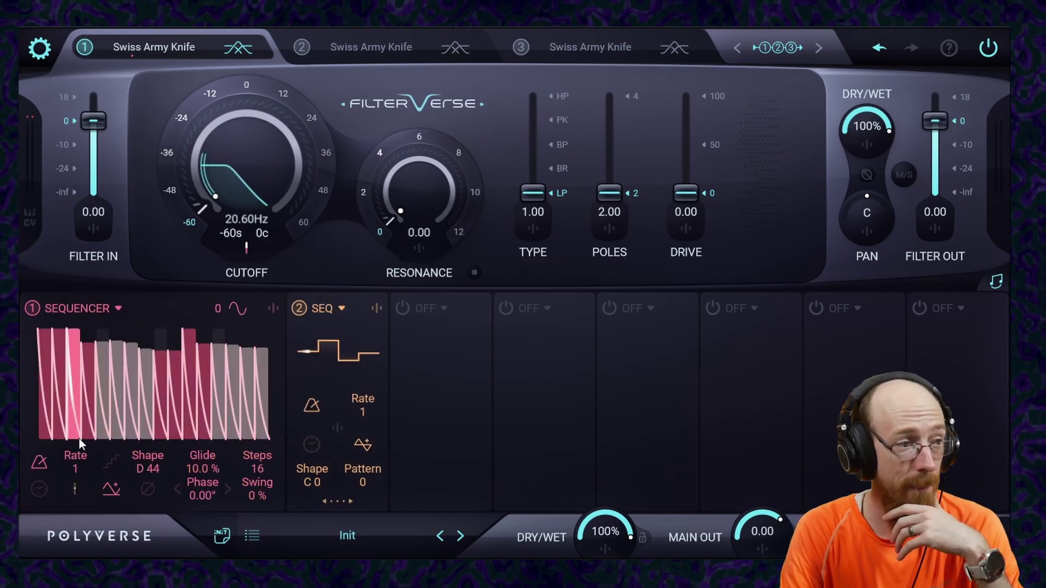
pyautogui.click(77, 484)
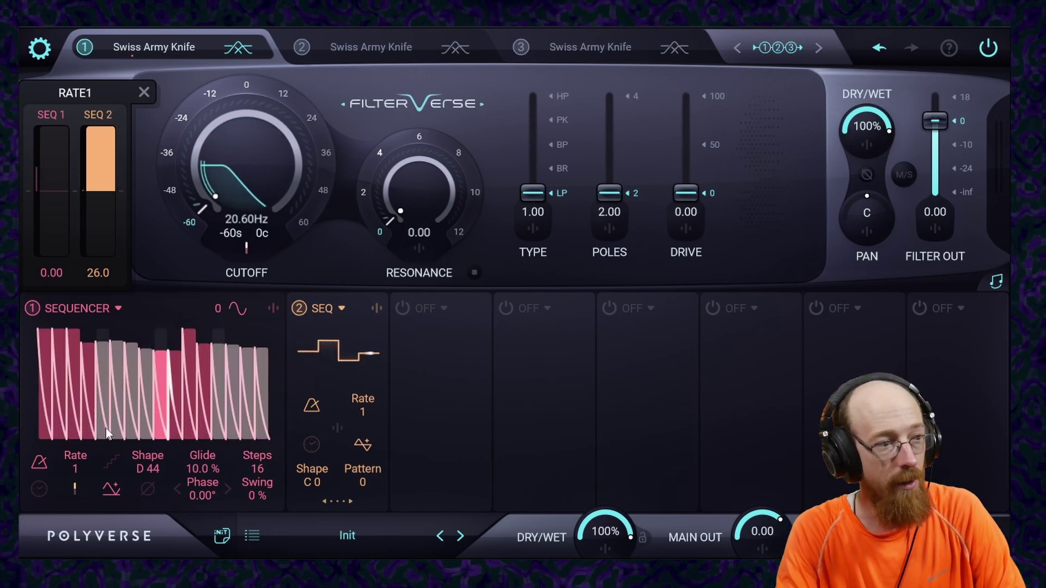
# - Expand Sequencer 2 and draw all four steps at positive levels, with the second highest and the third lowest
pyautogui.click(342, 504)
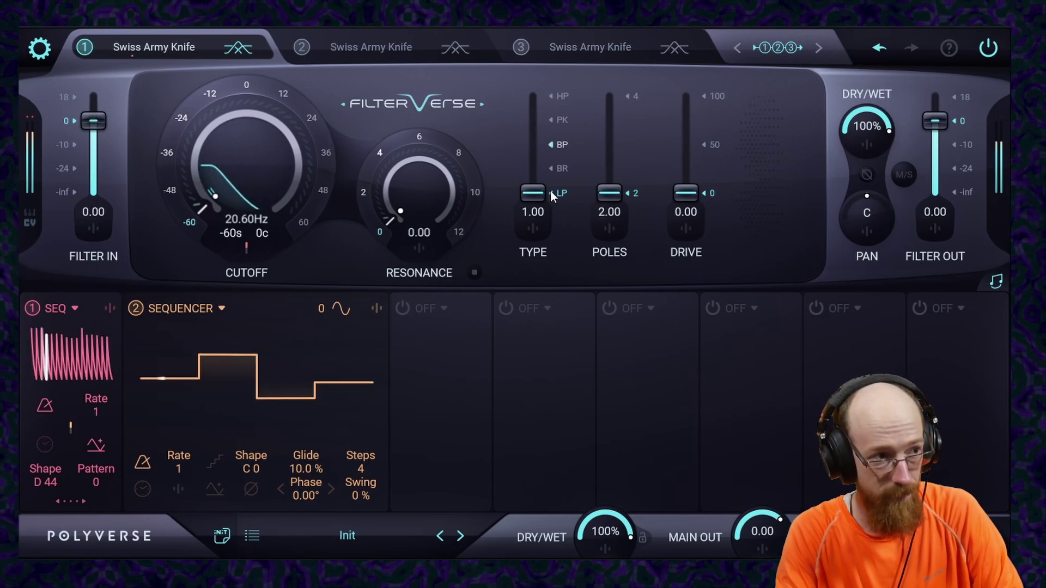
pyautogui.moveTo(161, 349)
pyautogui.mouseDown()
pyautogui.moveTo(295, 366)
pyautogui.moveTo(334, 342)
pyautogui.mouseUp()
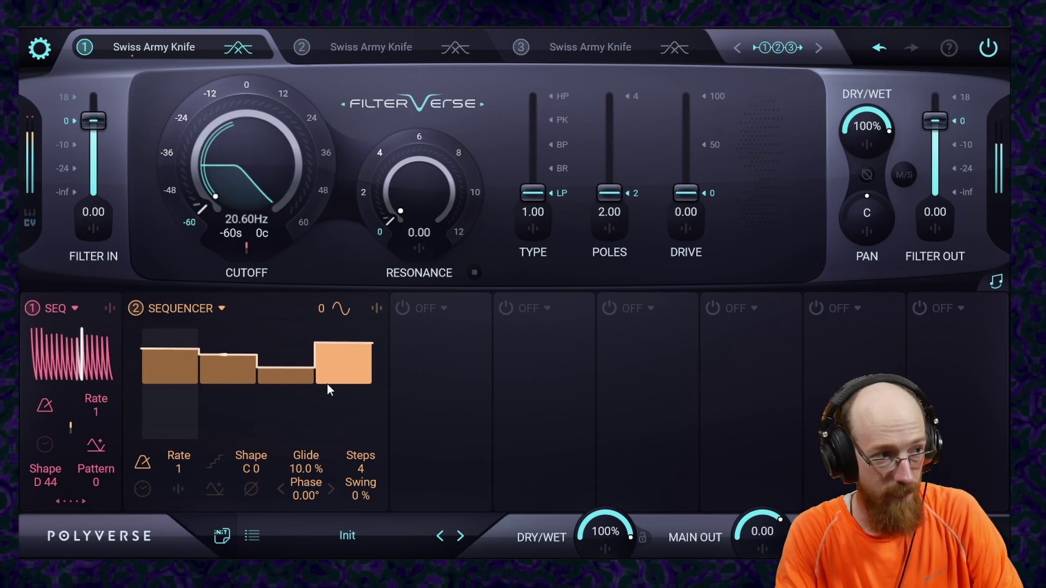
pyautogui.click(243, 336)
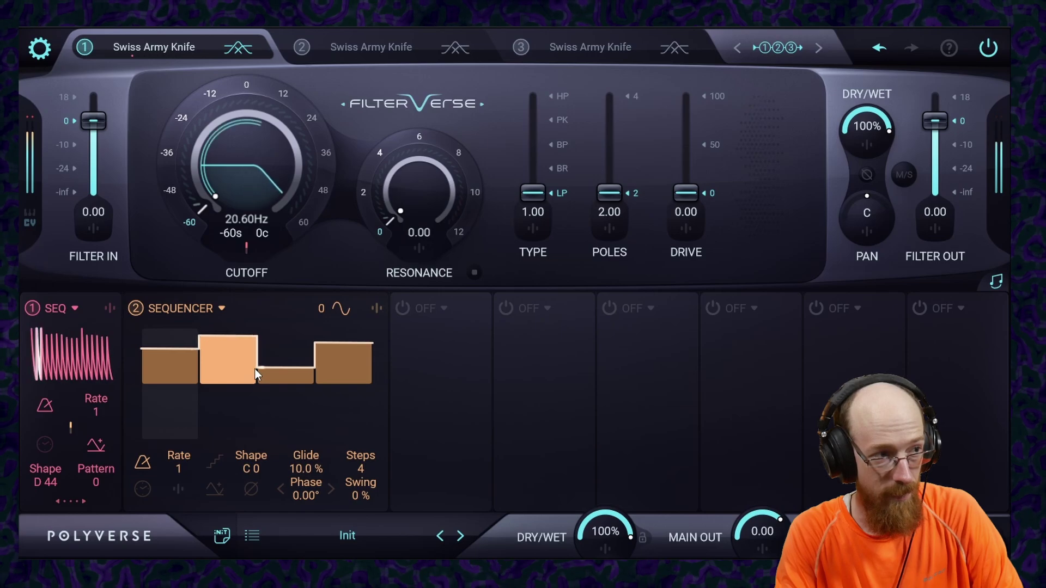
# - Pull all four of Sequencer 2's steps down to slightly negative levels, with the third the lowest
pyautogui.click(170, 431)
pyautogui.moveTo(170, 431); pyautogui.dragTo(313, 408)
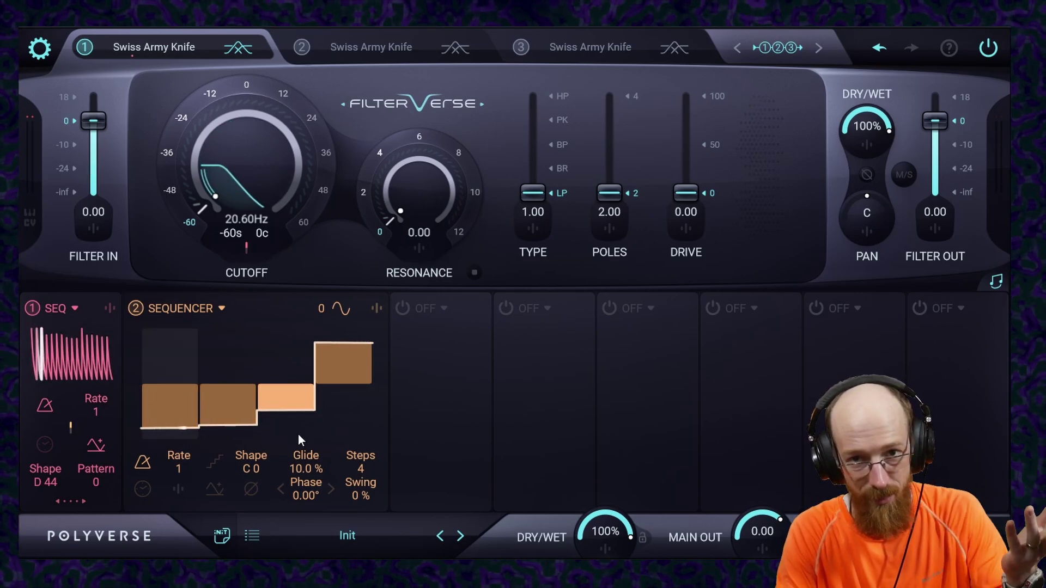
pyautogui.moveTo(185, 409)
pyautogui.mouseDown()
pyautogui.moveTo(163, 401)
pyautogui.moveTo(231, 395)
pyautogui.moveTo(285, 405)
pyautogui.mouseUp()
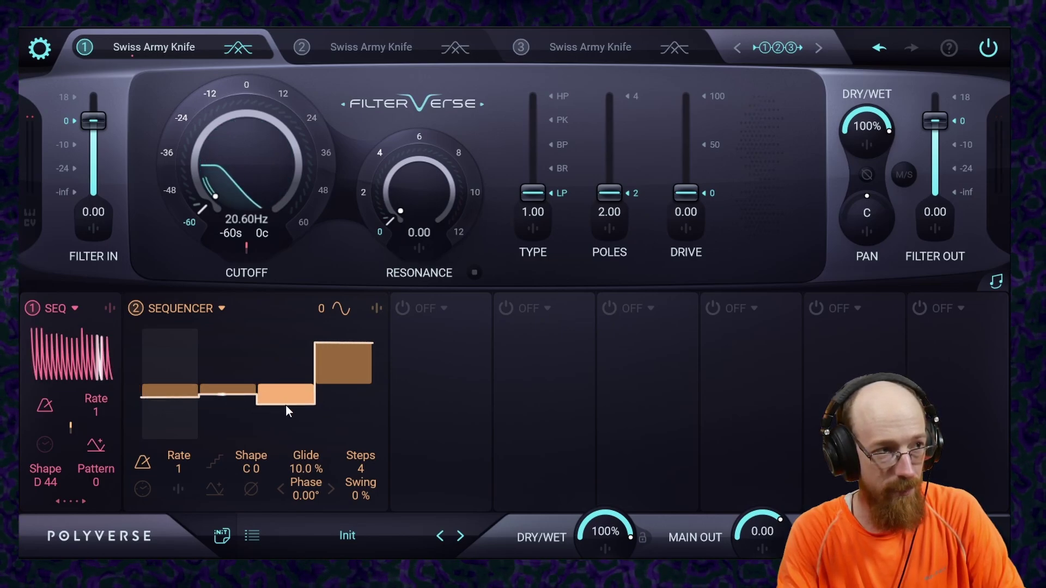
pyautogui.moveTo(349, 400); pyautogui.dragTo(352, 395)
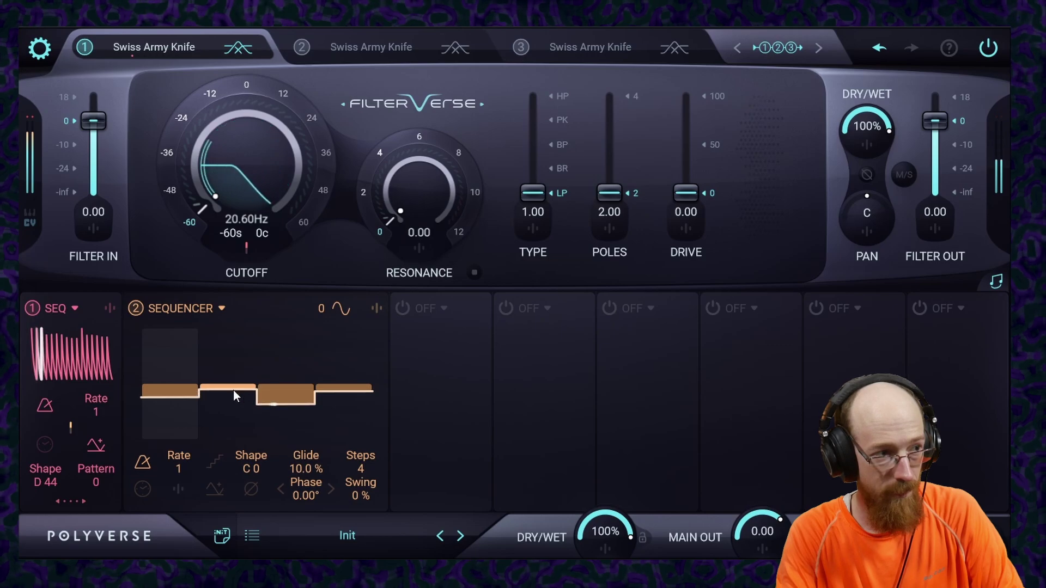
pyautogui.click(174, 395)
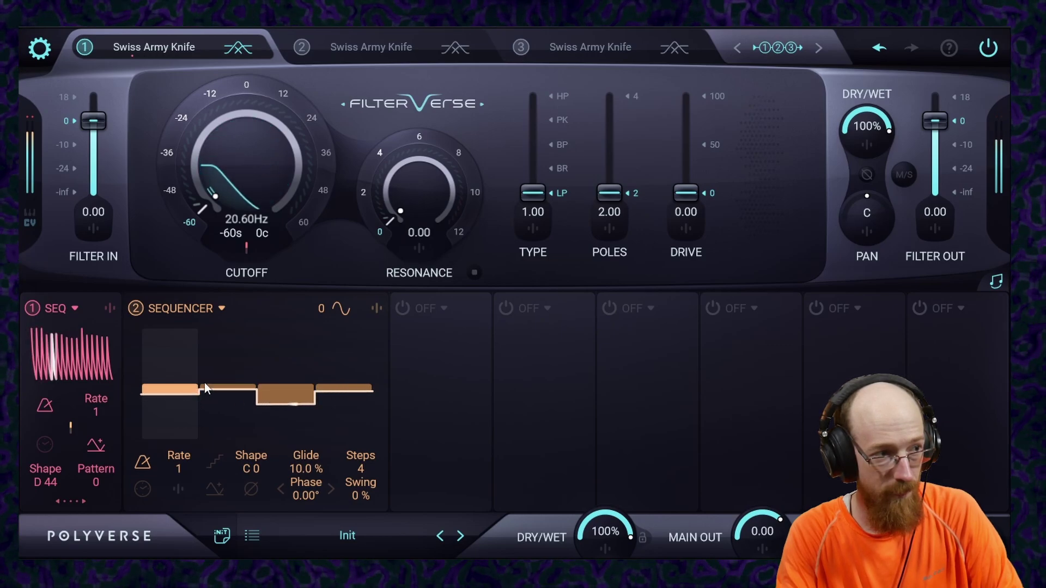
# - Raise Sequencer 2's first and third steps to moderately positive levels, with the first higher than the third
pyautogui.moveTo(205, 383)
pyautogui.mouseDown()
pyautogui.moveTo(286, 368)
pyautogui.moveTo(288, 355)
pyautogui.mouseUp()
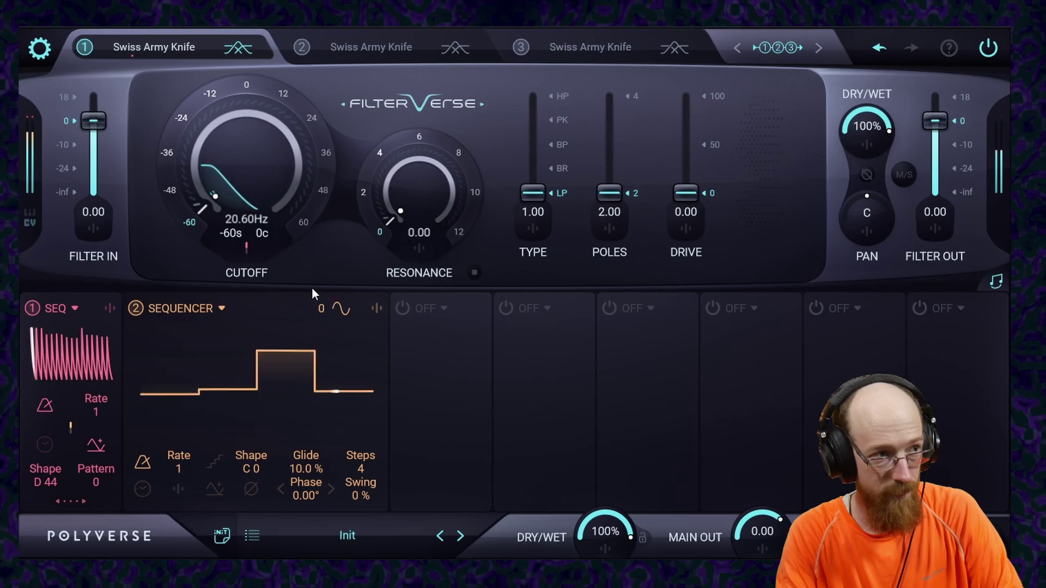
pyautogui.click(160, 347)
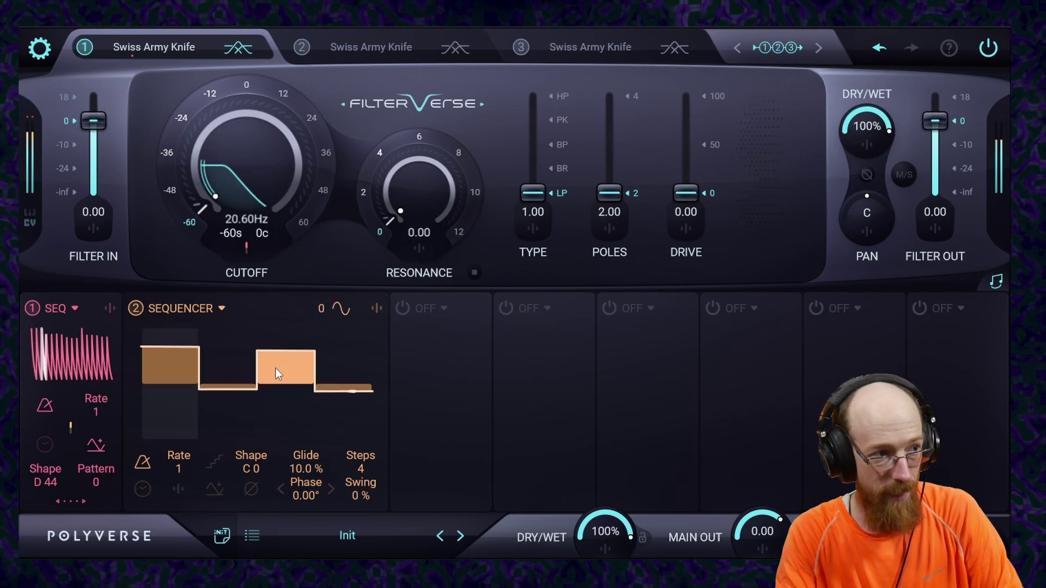
pyautogui.click(296, 359)
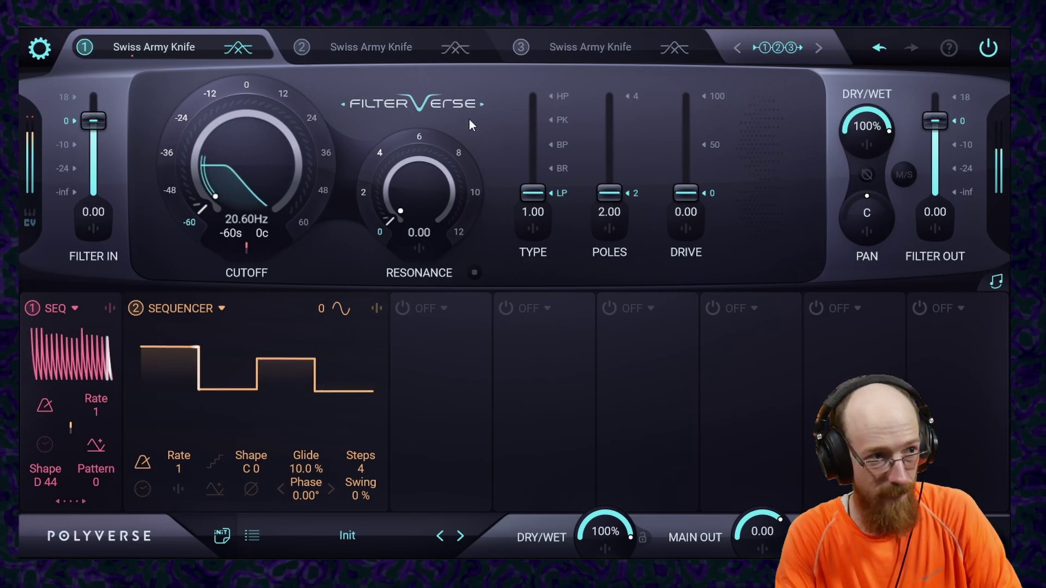
# - Set the filter's resonance to 8.48 and its drive to 100
pyautogui.moveTo(425, 200); pyautogui.dragTo(435, 112)
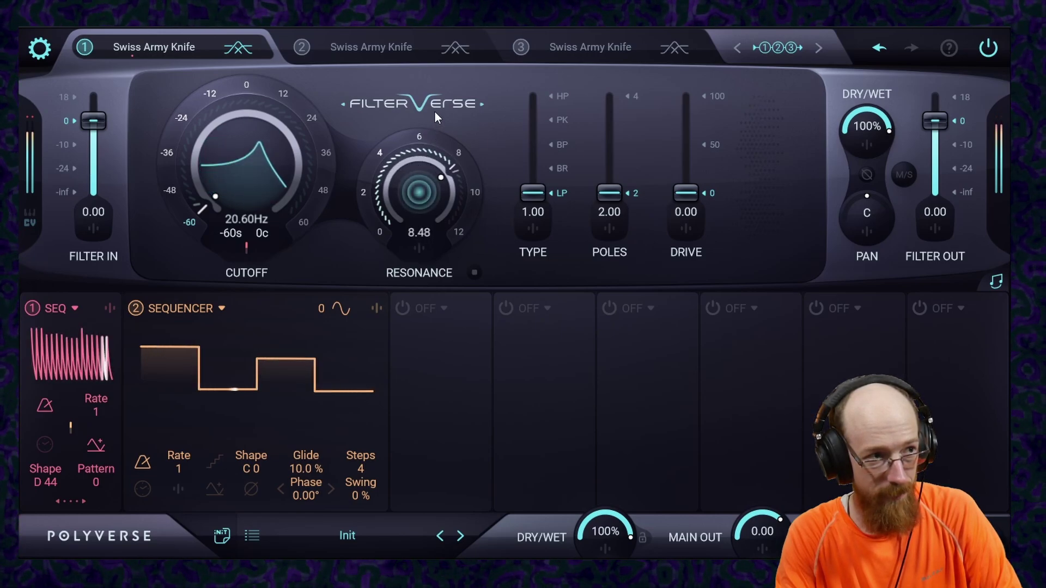
pyautogui.moveTo(688, 191); pyautogui.dragTo(696, 84)
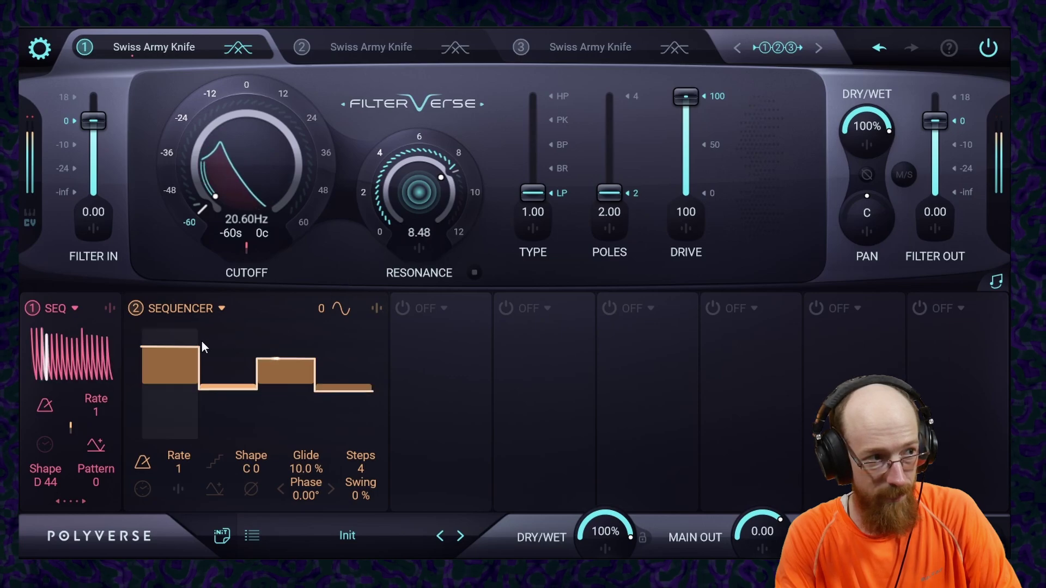
# - Raise Sequencer 2's first step slightly and set the filter cutoff to 55.14 Hz
pyautogui.moveTo(203, 347); pyautogui.dragTo(202, 340)
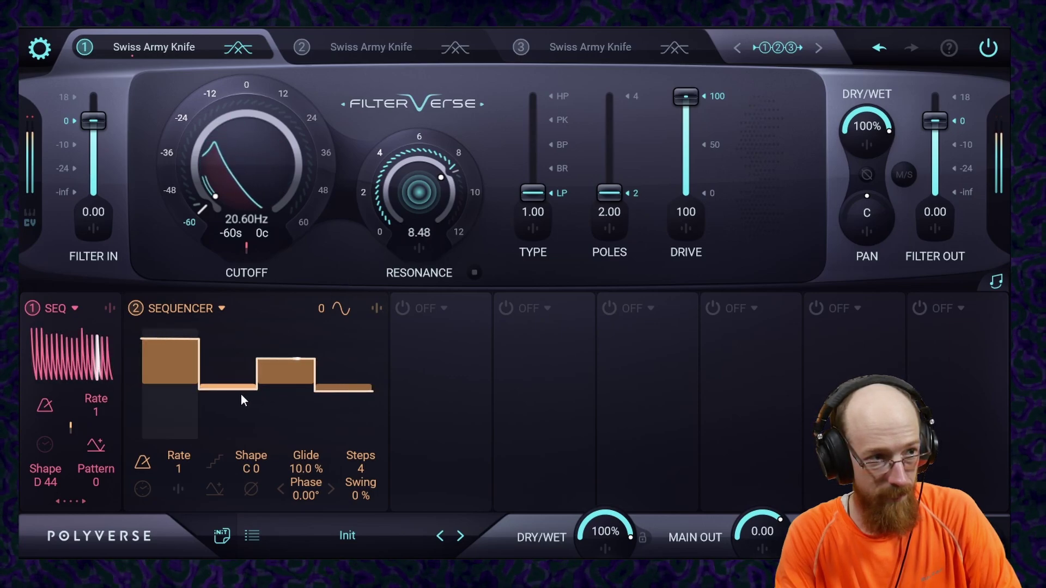
pyautogui.moveTo(253, 204); pyautogui.dragTo(227, 167)
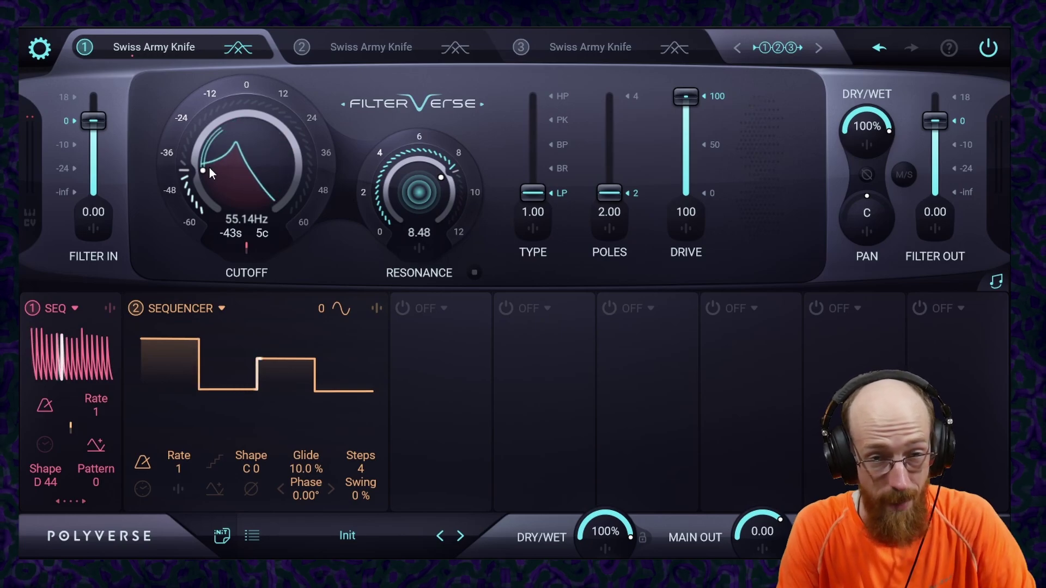
# - Set the resonance to 4.38 and move the filter type toward band-pass at 2.82
pyautogui.moveTo(413, 201); pyautogui.dragTo(390, 323)
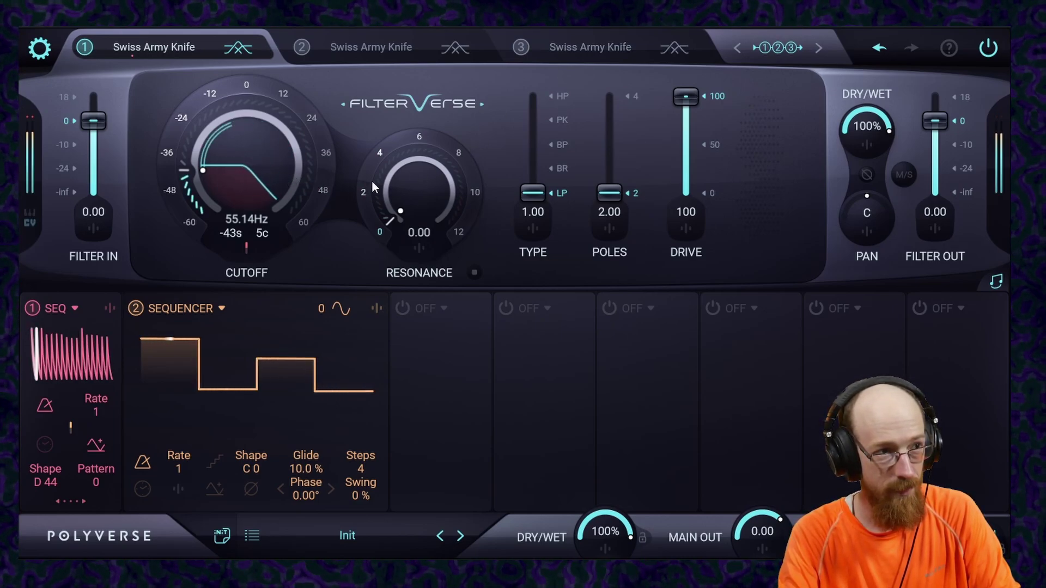
pyautogui.moveTo(422, 197); pyautogui.dragTo(425, 151)
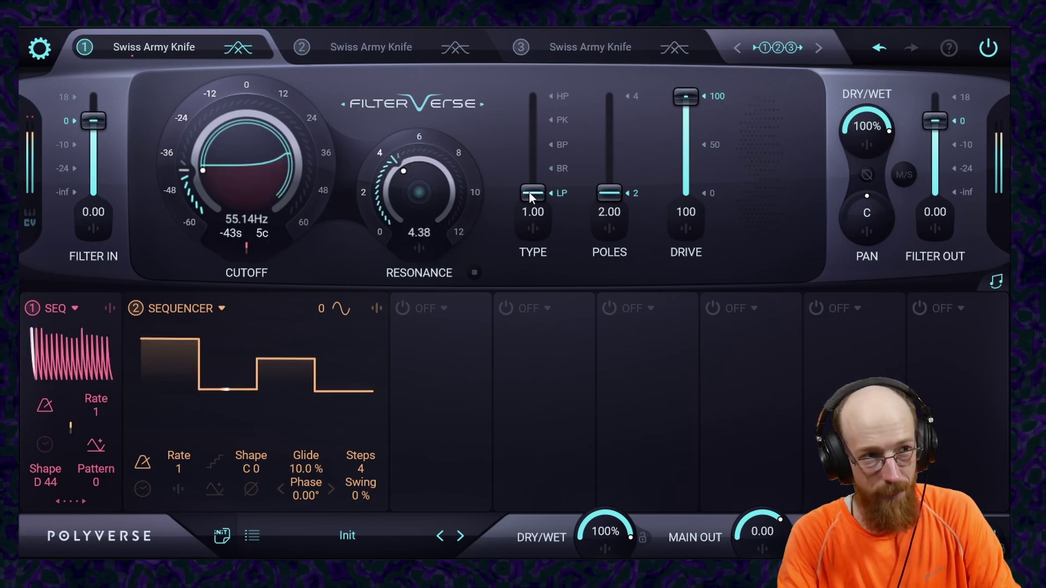
pyautogui.moveTo(530, 194); pyautogui.dragTo(535, 150)
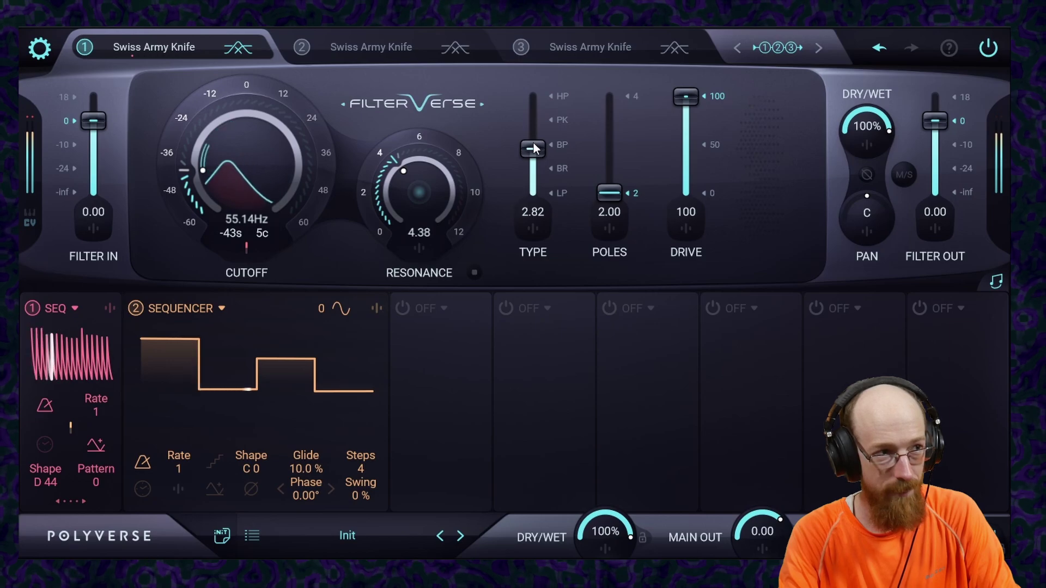
# - Set the resonance to 9.14 and the filter cutoff to 103.6 Hz
pyautogui.moveTo(262, 172); pyautogui.dragTo(259, 182)
pyautogui.moveTo(402, 190); pyautogui.dragTo(420, 136)
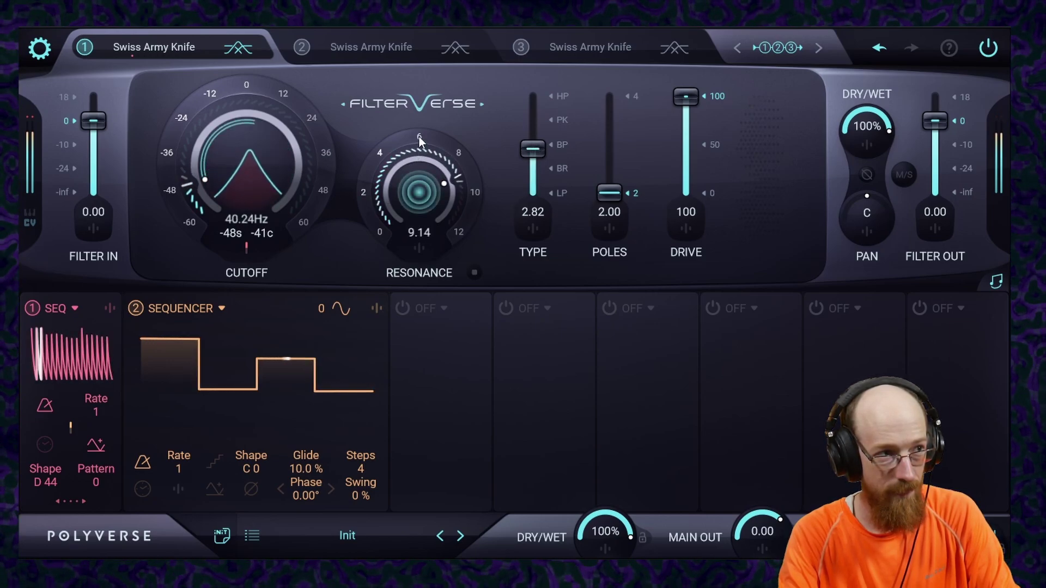
pyautogui.moveTo(236, 159); pyautogui.dragTo(233, 135)
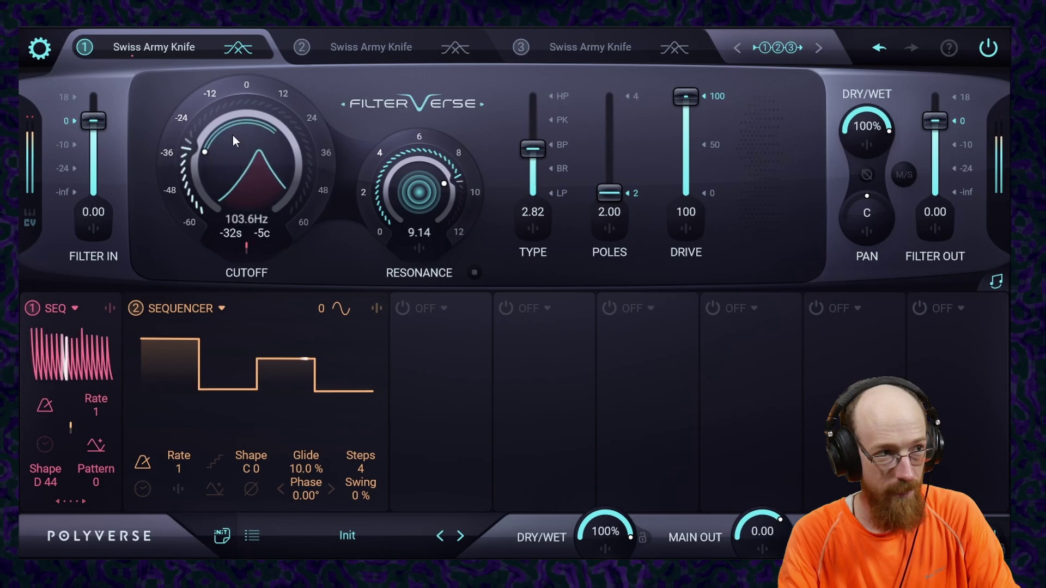
# - Set the filter cutoff to 112.0 Hz and reduce Sequencer 1's modulation of the cutoff to 35.6
pyautogui.moveTo(248, 182); pyautogui.dragTo(255, 183)
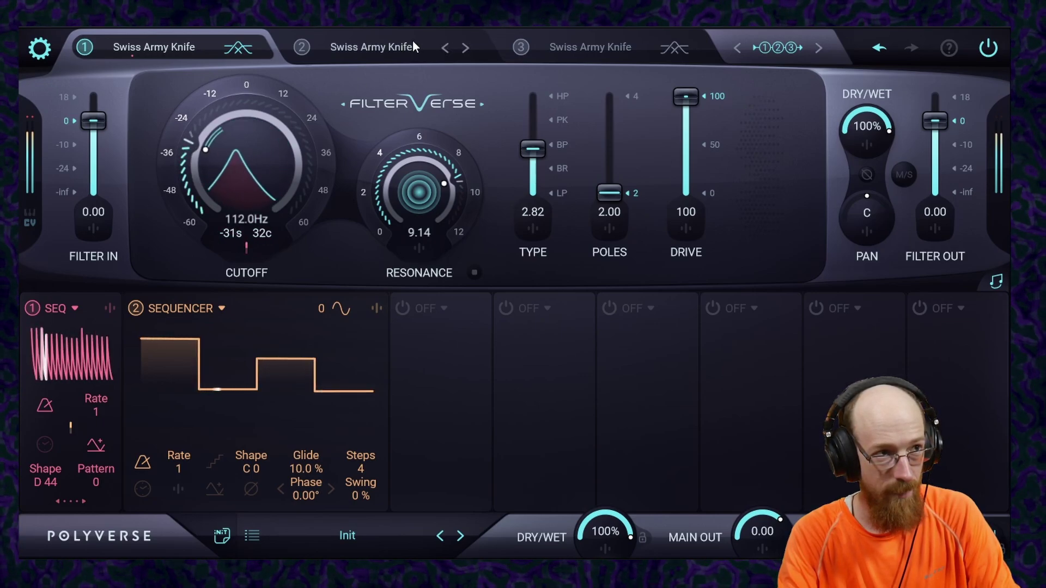
pyautogui.click(246, 248)
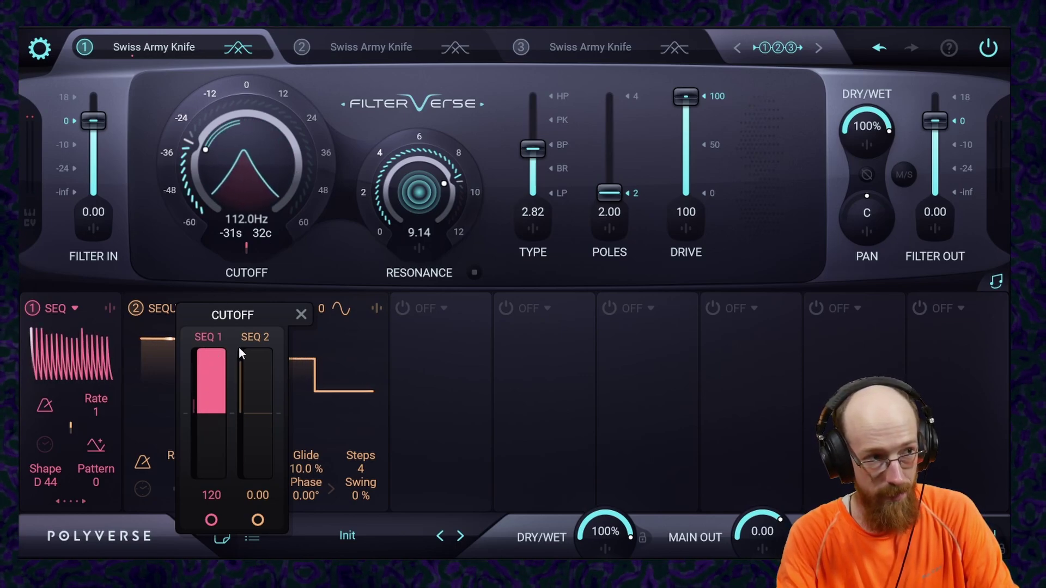
pyautogui.moveTo(214, 348); pyautogui.dragTo(213, 400)
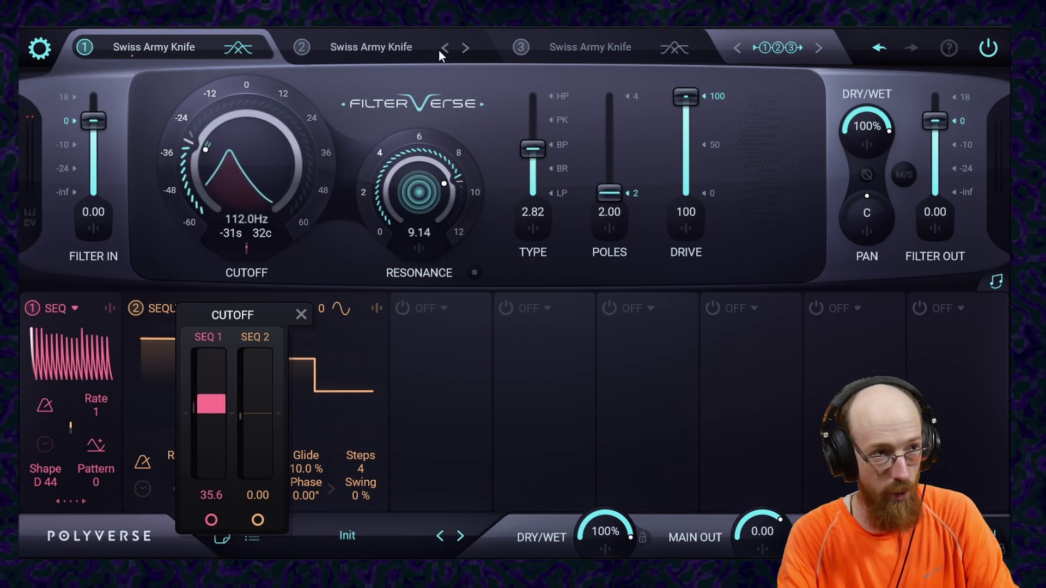
# - Set the filter cutoff to 365.2 Hz and raise Sequencer 1's cutoff modulation to 120
pyautogui.moveTo(244, 161); pyautogui.dragTo(255, 125)
pyautogui.click(245, 248)
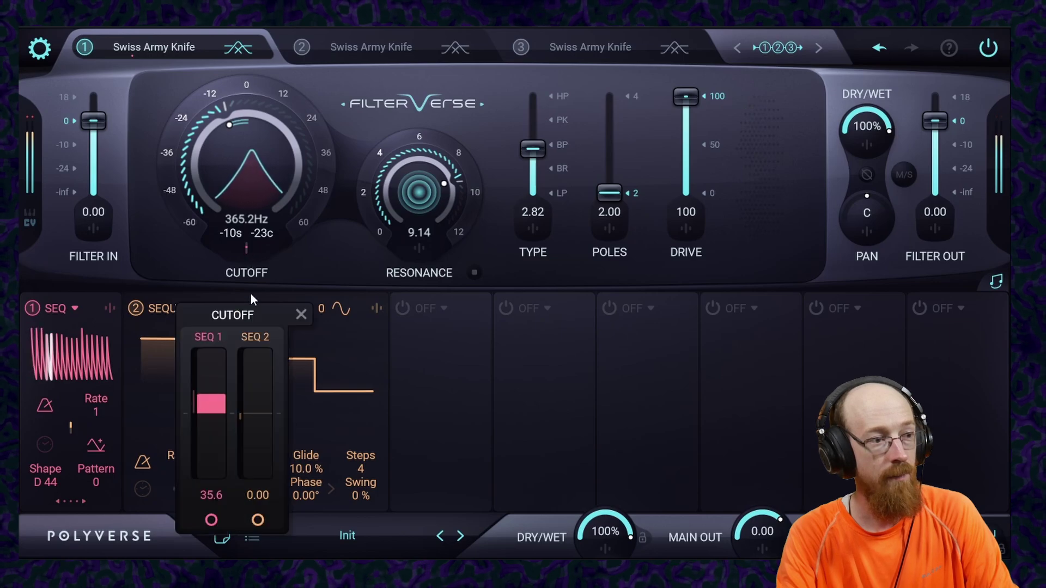
pyautogui.moveTo(212, 396); pyautogui.dragTo(221, 352)
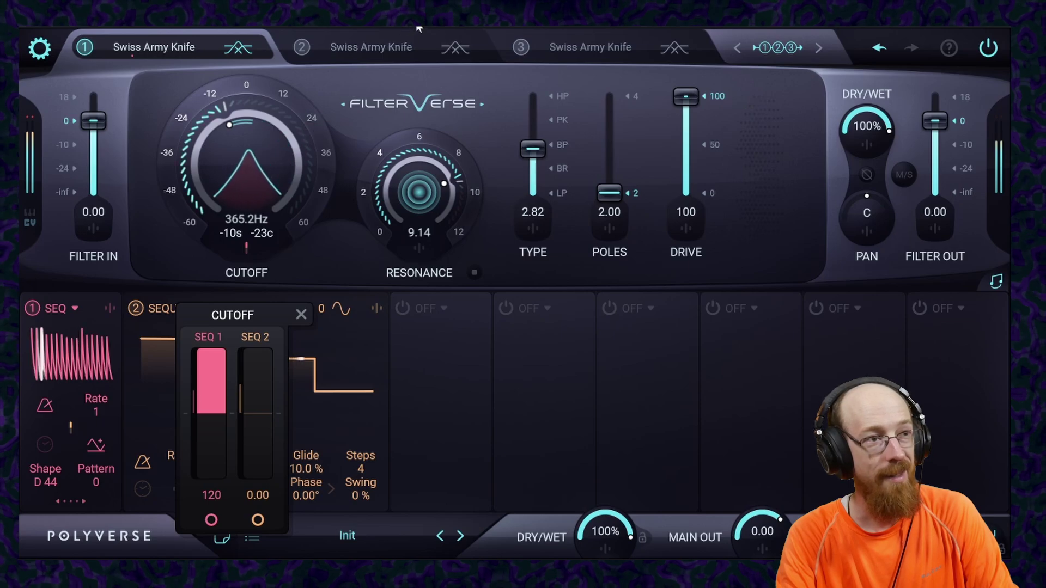
pyautogui.click(449, 272)
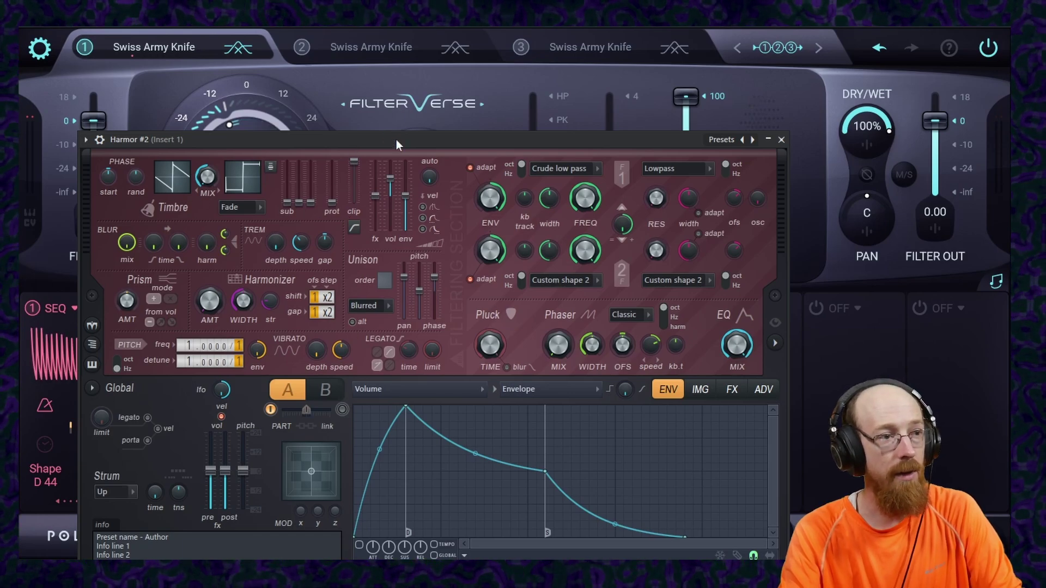
# - In the Harmor #2 synth, set the distortion type to Rubber and the compression to Burning, and close its window
pyautogui.moveTo(397, 140); pyautogui.dragTo(396, 58)
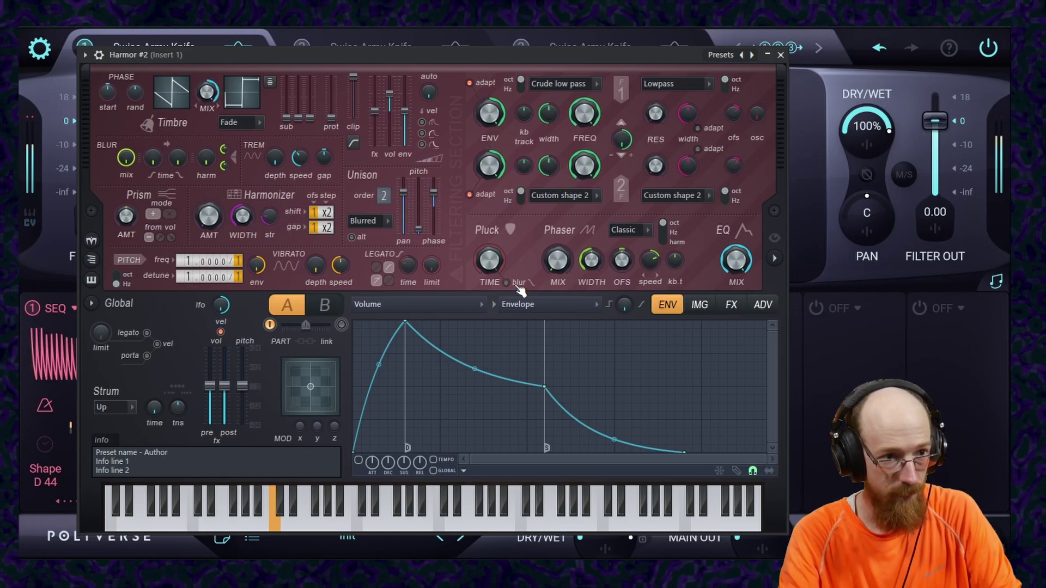
pyautogui.click(732, 305)
pyautogui.click(454, 349)
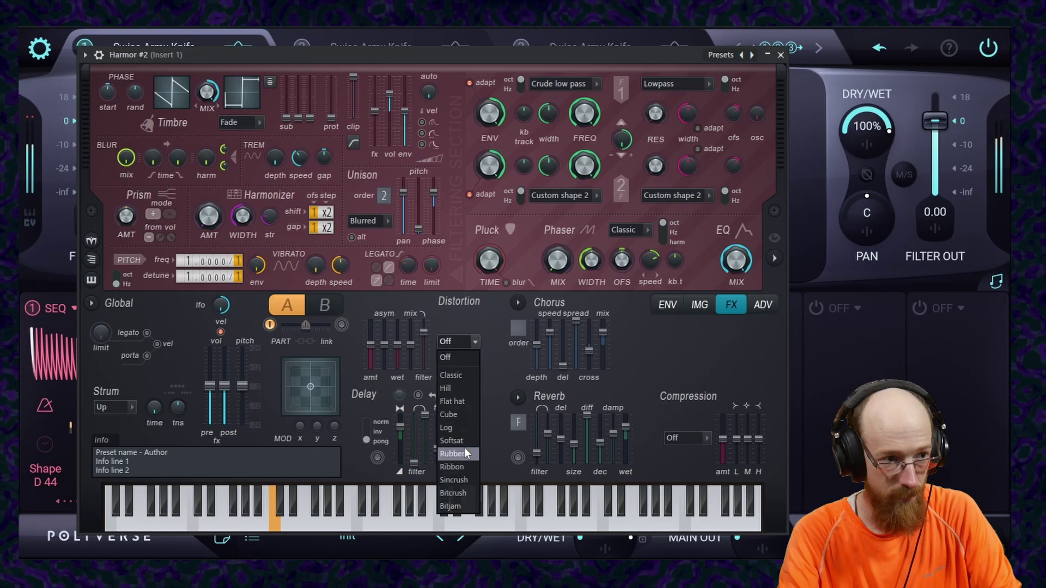
pyautogui.click(459, 454)
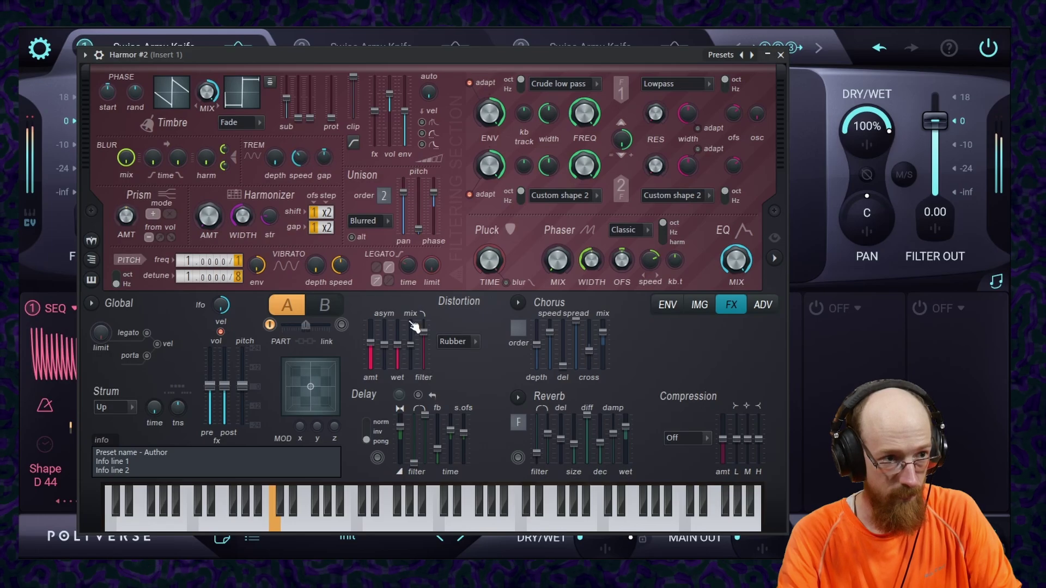
pyautogui.click(709, 439)
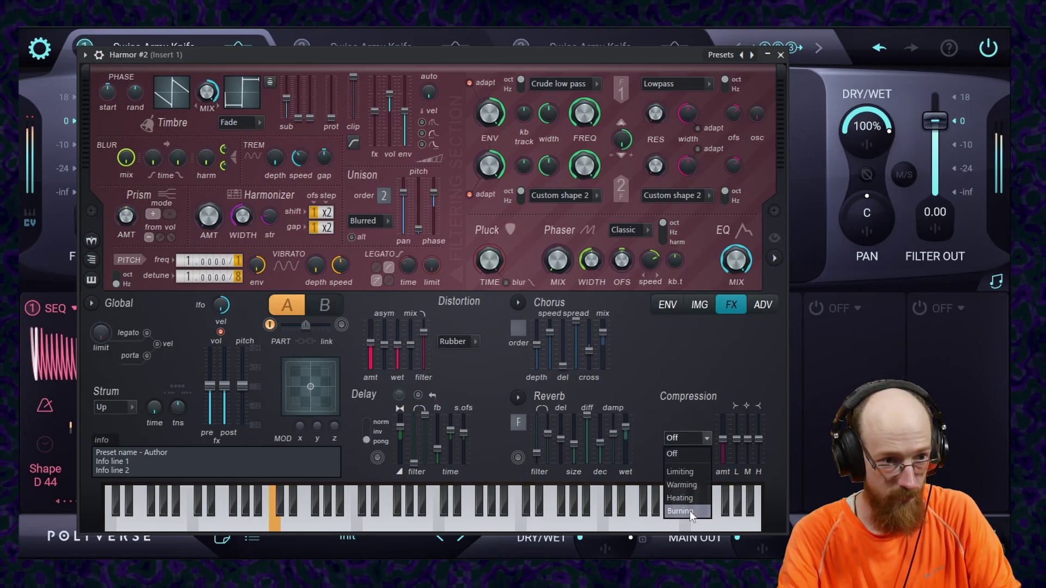
pyautogui.click(683, 511)
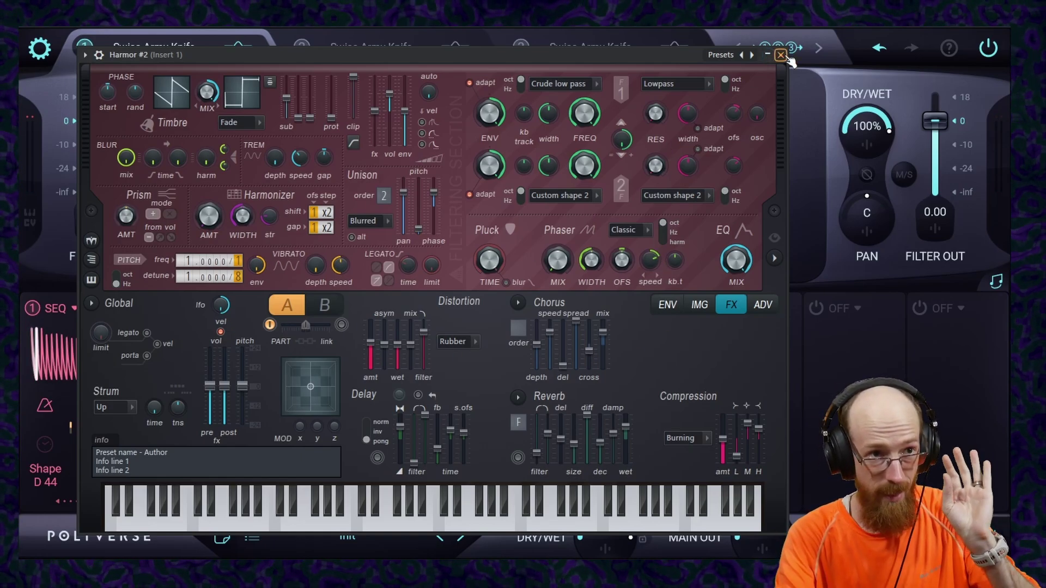
pyautogui.click(784, 56)
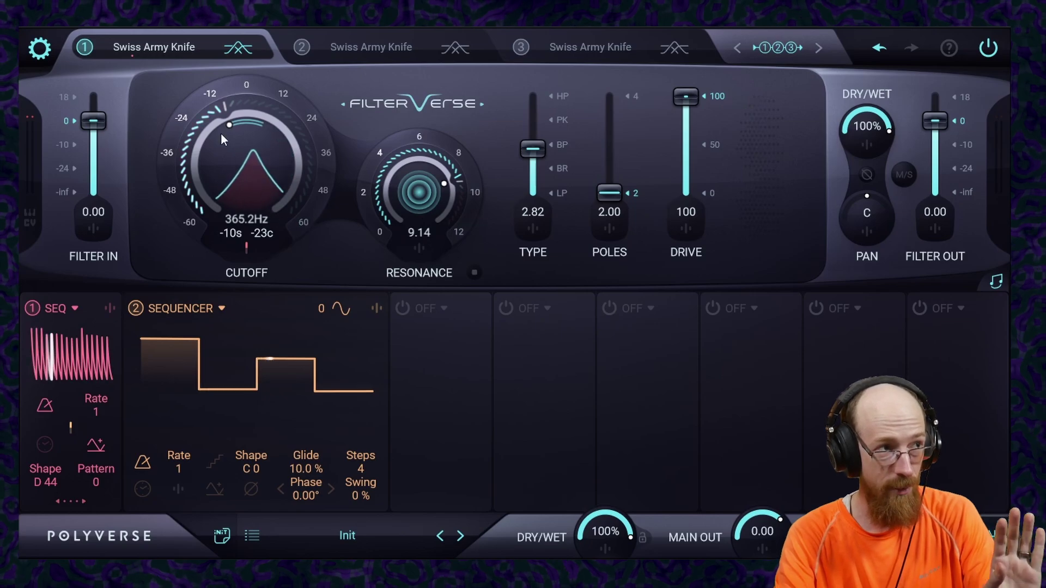